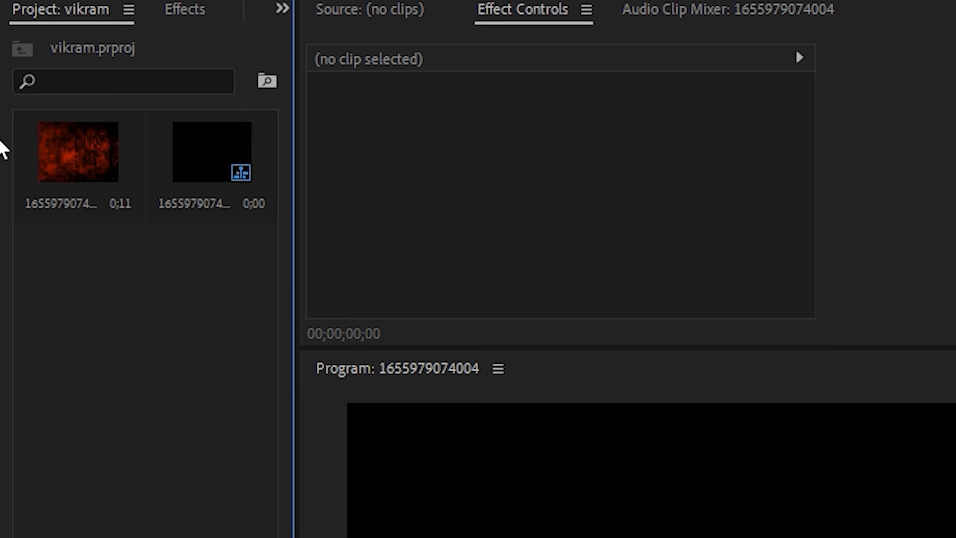
Step: Fill V1 with back-to-back copies of the red texture GIF up to 00;00;10;23 and nest all the copies
left_click_drag(78, 152, 626, 272)
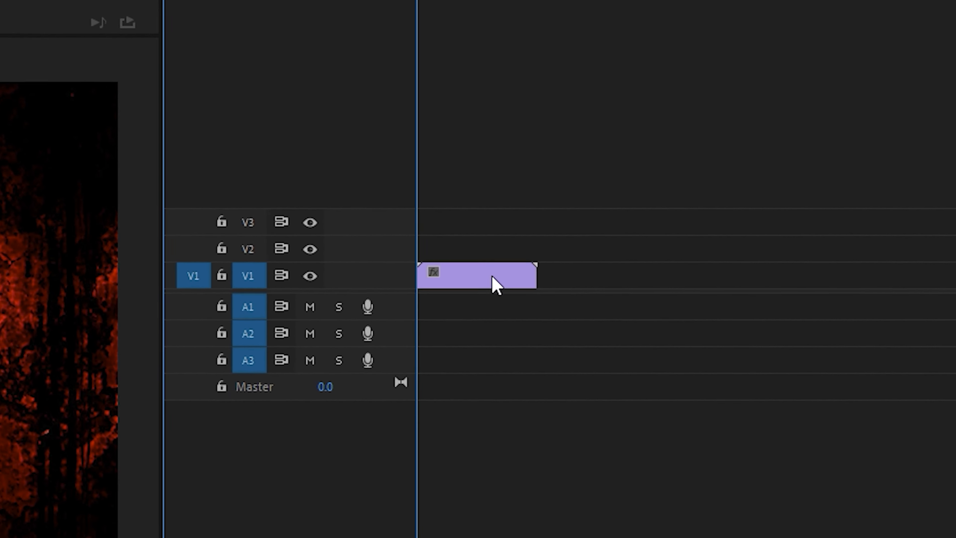
left_click_drag(33, 86, 735, 273)
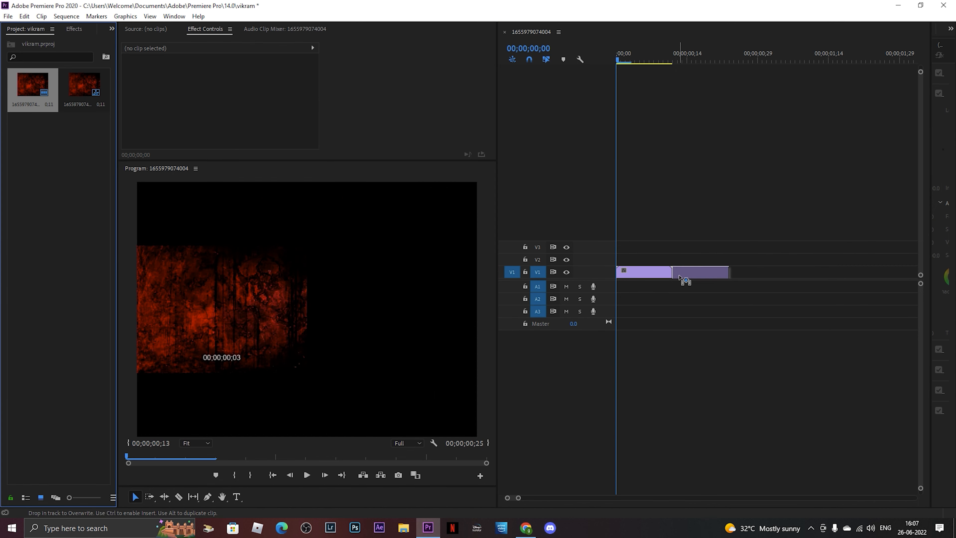
left_click(747, 55)
left_click_drag(744, 55, 740, 78)
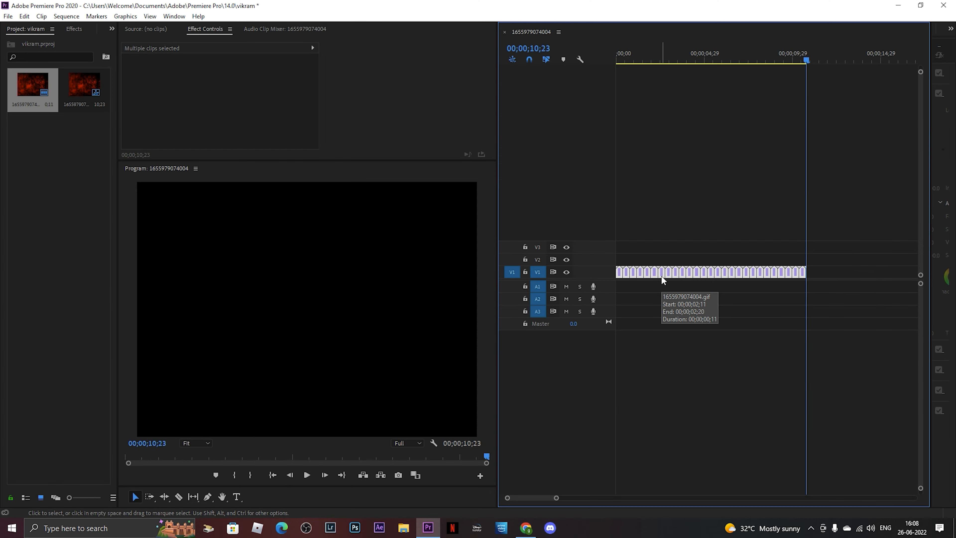
right_click(456, 287)
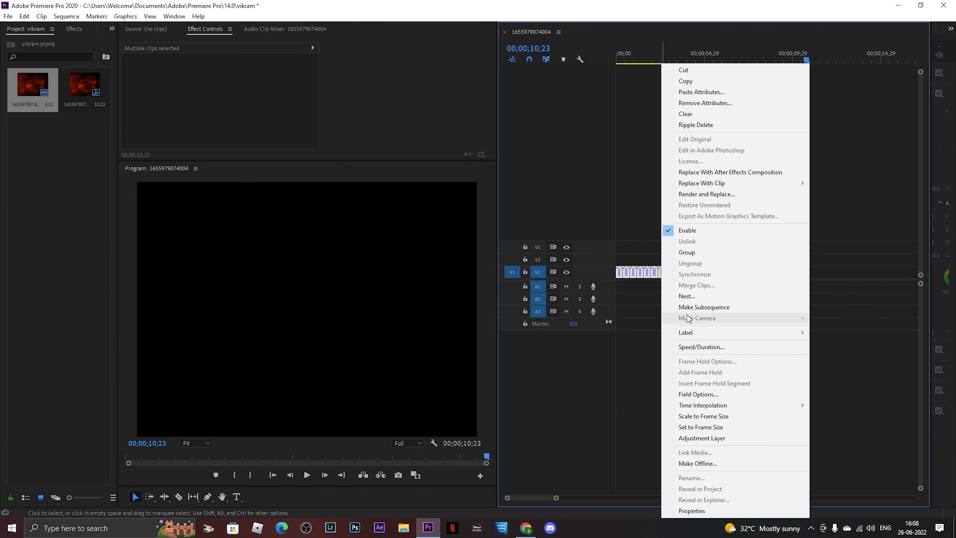
left_click(686, 297)
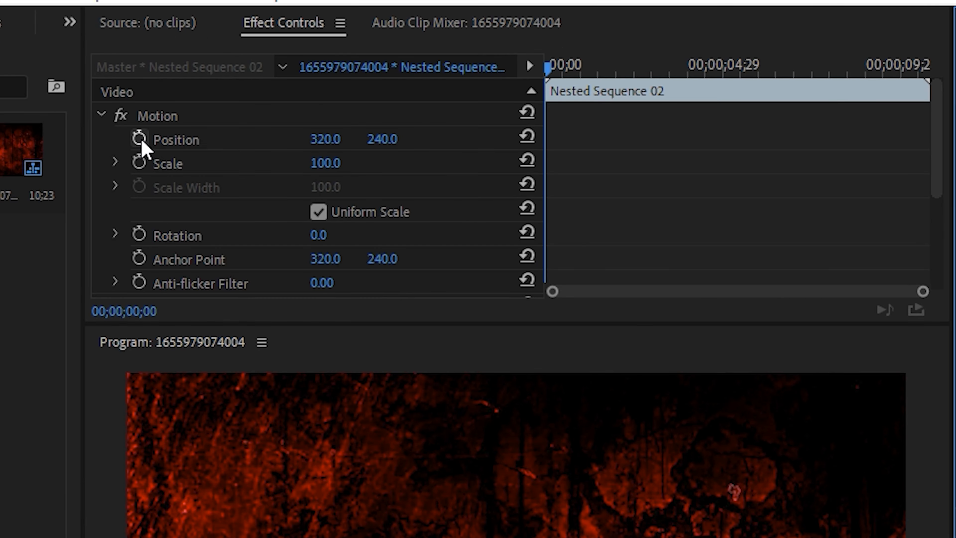
Step: Enable position, scale and rotation keyframing at the start of the nested sequence
left_click(142, 80)
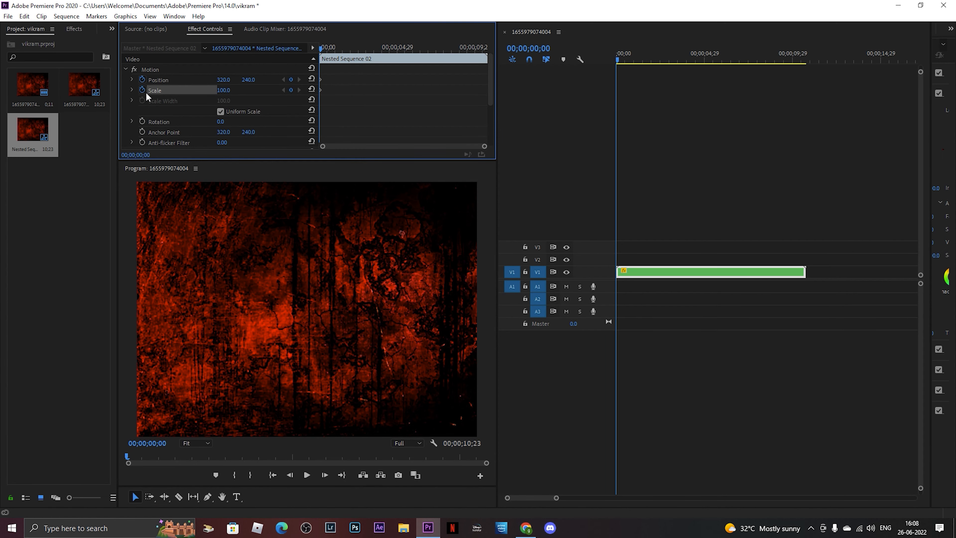
left_click(139, 161)
left_click(139, 234)
Step: Keyframe the nested sequence's scale at 112 at 00;00;01;20 and play back the zoom animation
left_click_drag(540, 4, 608, 6)
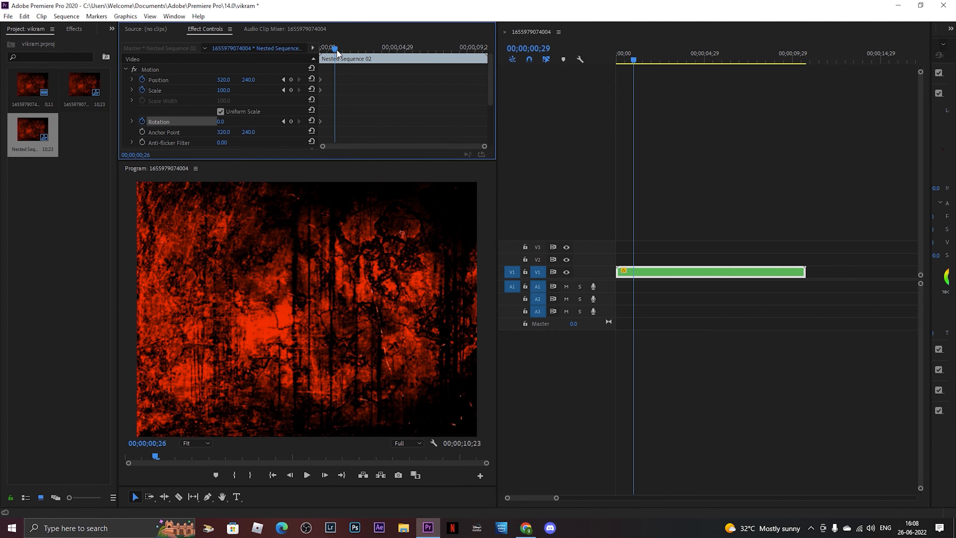
left_click_drag(224, 90, 235, 92)
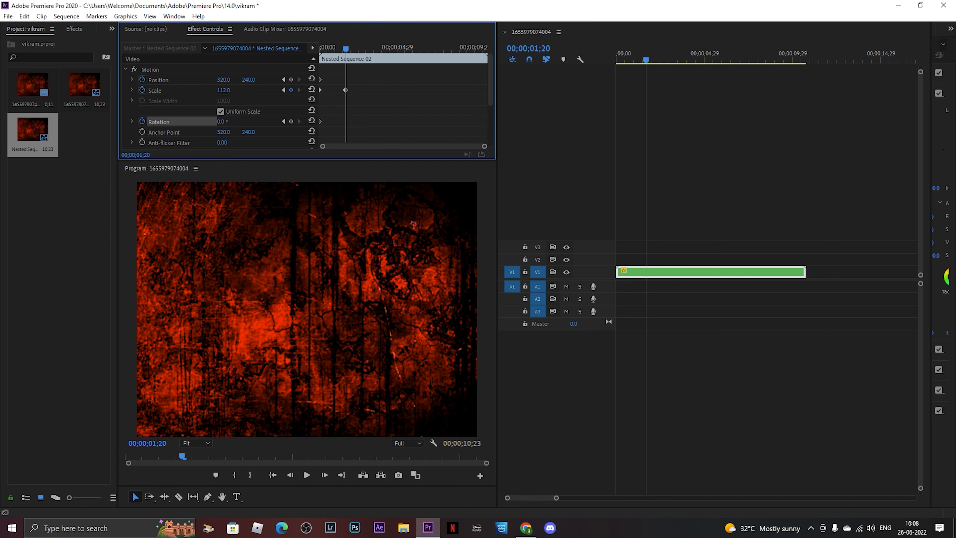
left_click_drag(221, 122, 227, 122)
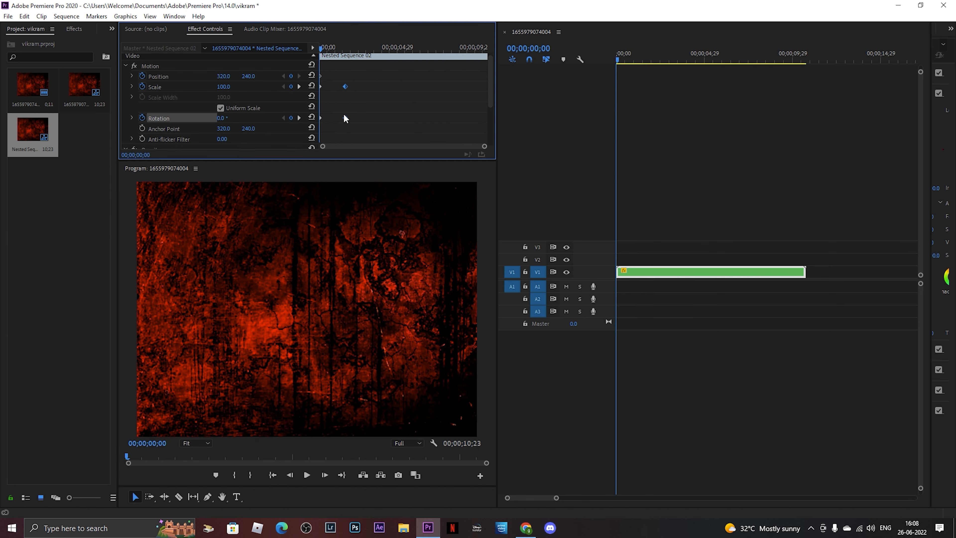
left_click(813, 175)
key("space")
key("c")
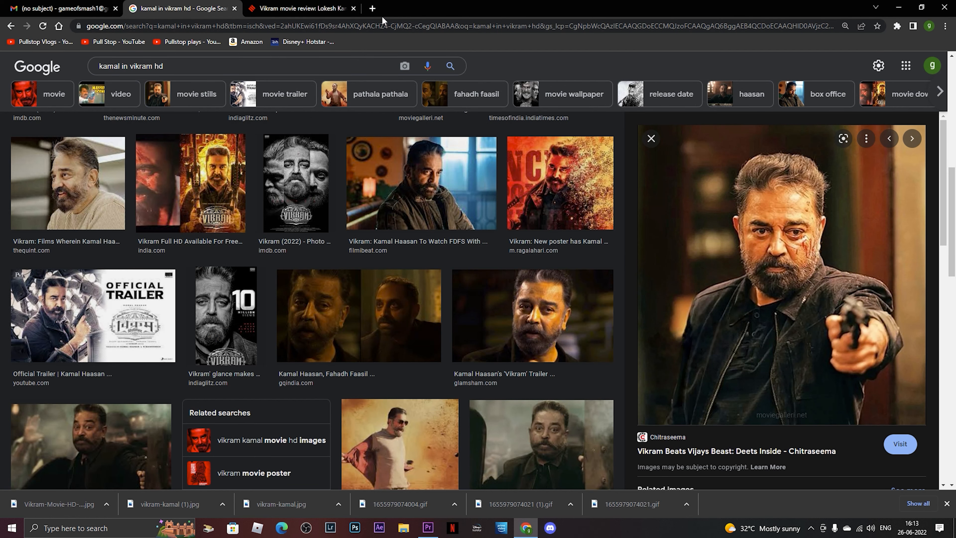
Step: Switch to the browser, open remove.bg in a new tab and upload the Vikram-Movie-HD-Images JPG from Downloads
left_click(379, 13)
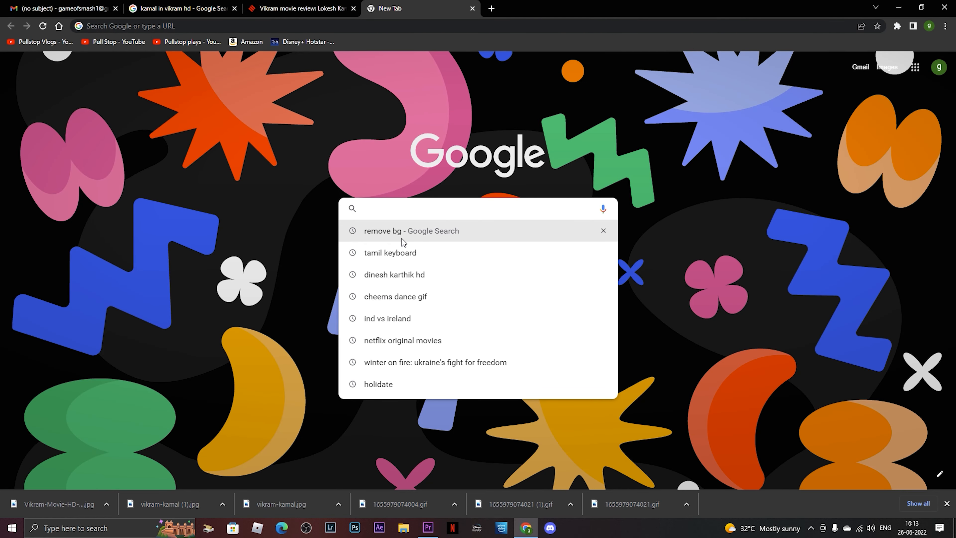
left_click(402, 237)
left_click(162, 175)
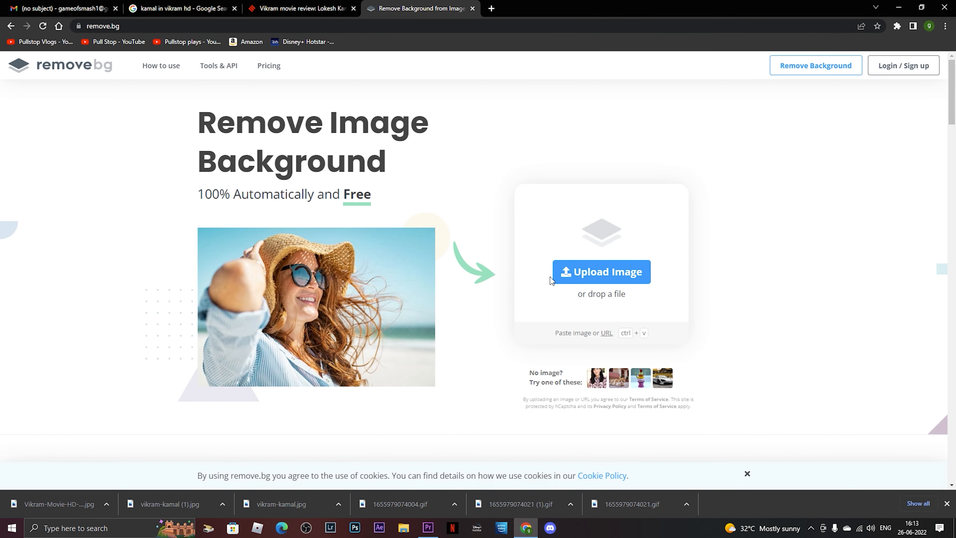
left_click(562, 277)
left_click(45, 241)
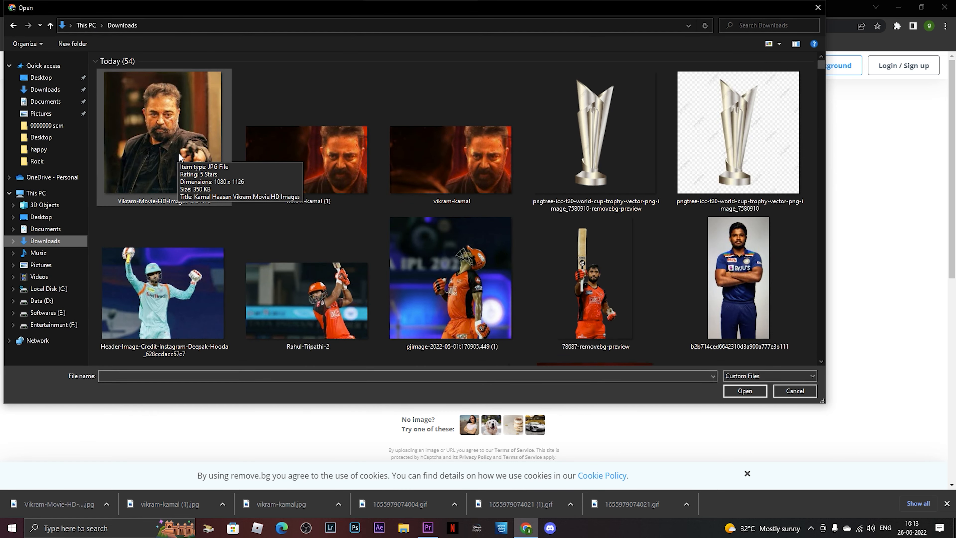
double_click(178, 153)
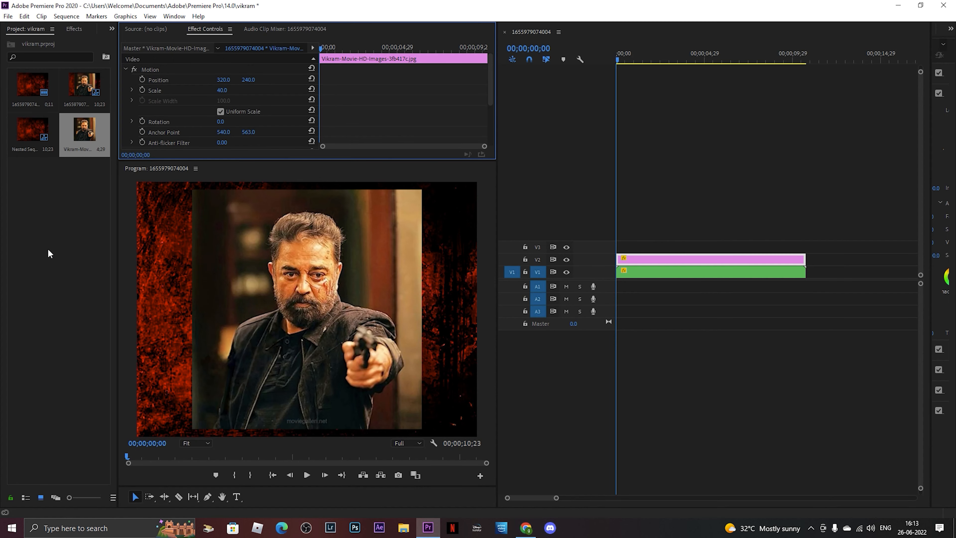
Step: In Premiere Pro, import the removebg-preview PNG of the portrait and place it on V2, spanning the nested sequence's full length
double_click(37, 184)
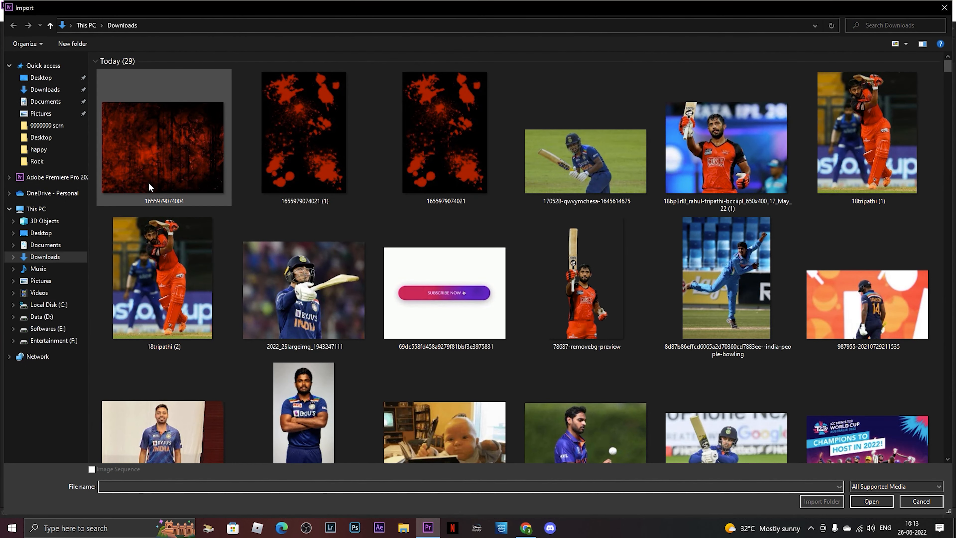
double_click(149, 186)
left_click_drag(684, 261, 618, 264)
left_click_drag(703, 262, 813, 267)
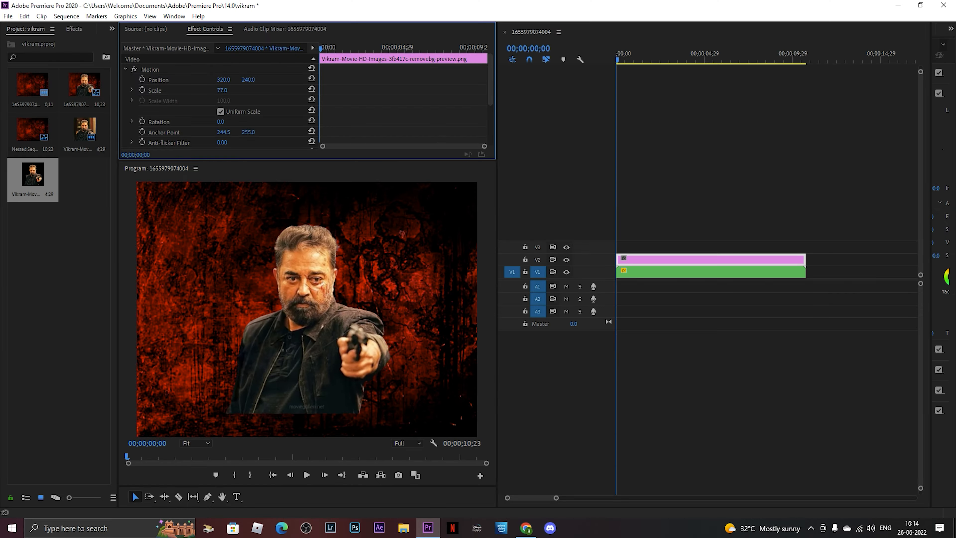
Step: Set the cut-out portrait's scale to 107, rotation to -10° and vertical position to 285
left_click_drag(222, 91, 241, 90)
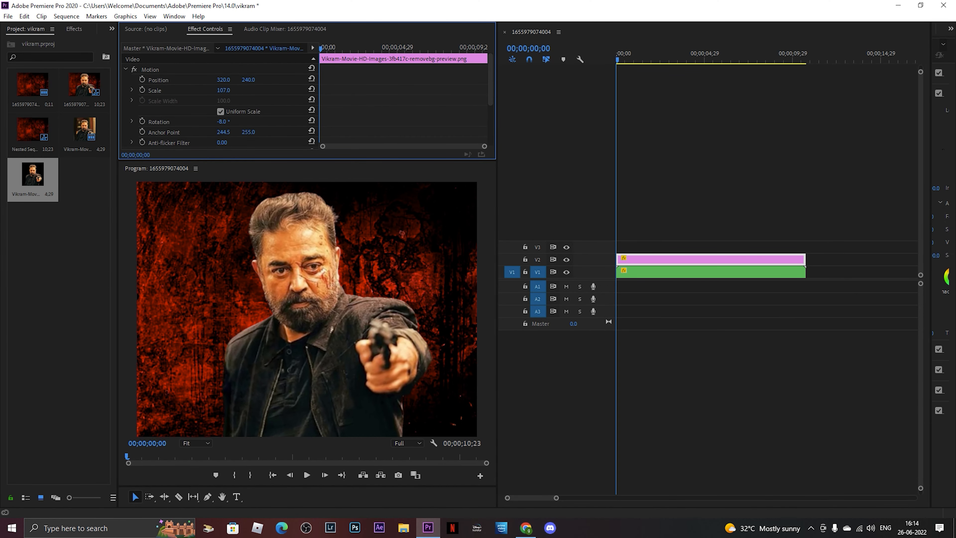
left_click_drag(234, 122, 232, 121)
left_click_drag(248, 80, 271, 80)
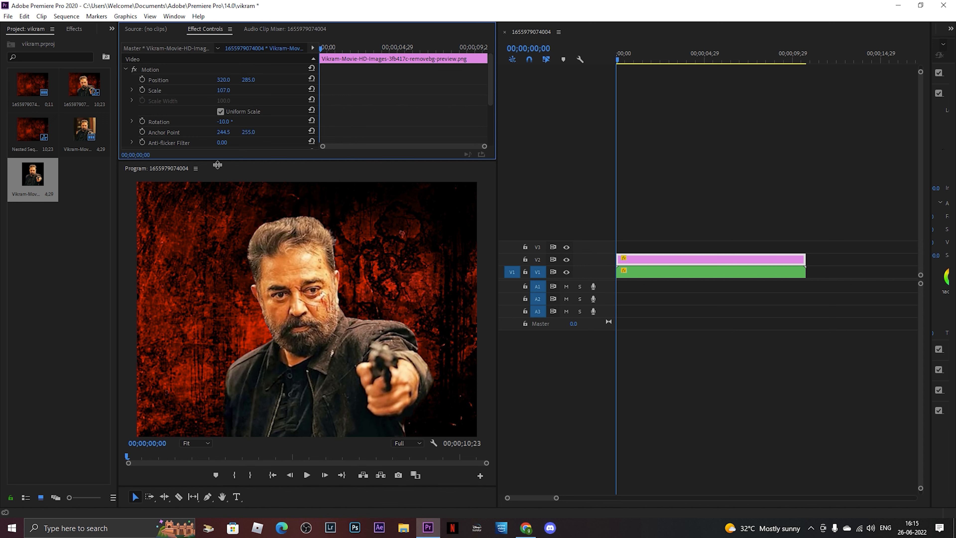
Step: Enable scale and position keyframing on the portrait at 00;00;00;00 and set its starting vertical position to 798
left_click(142, 91)
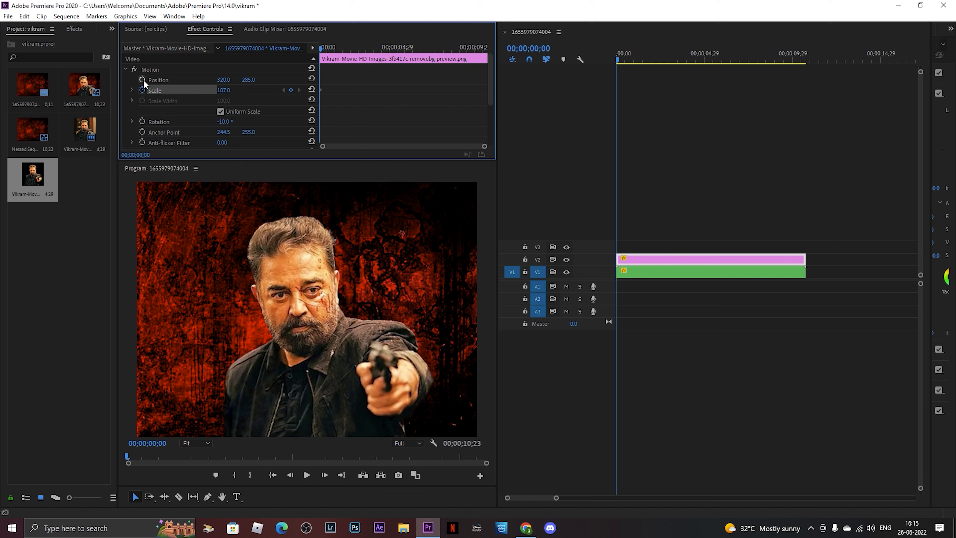
left_click(143, 79)
left_click_drag(248, 80, 316, 80)
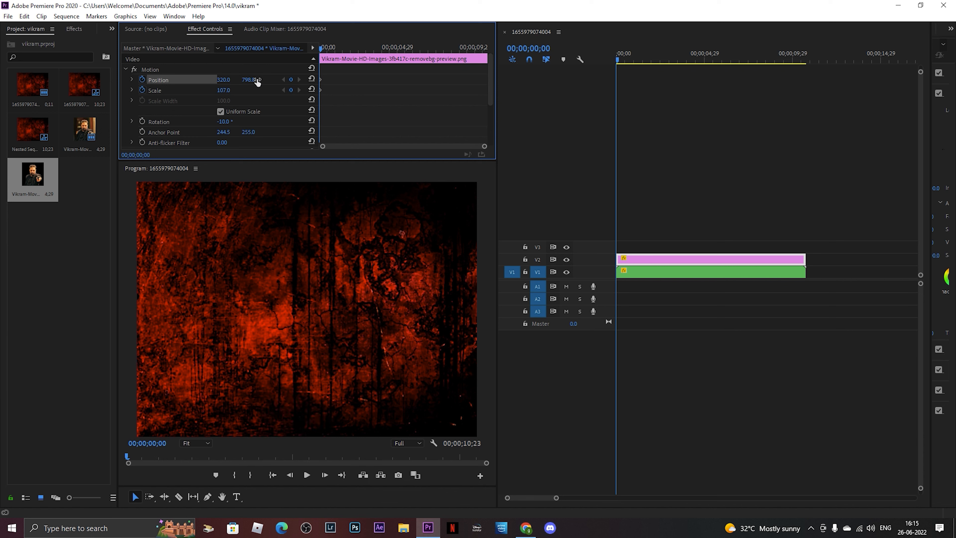
Step: Keyframe the portrait's vertical position at 215 and, several frames further on, at 280, and play back the rise
left_click_drag(255, 80, 92, 81)
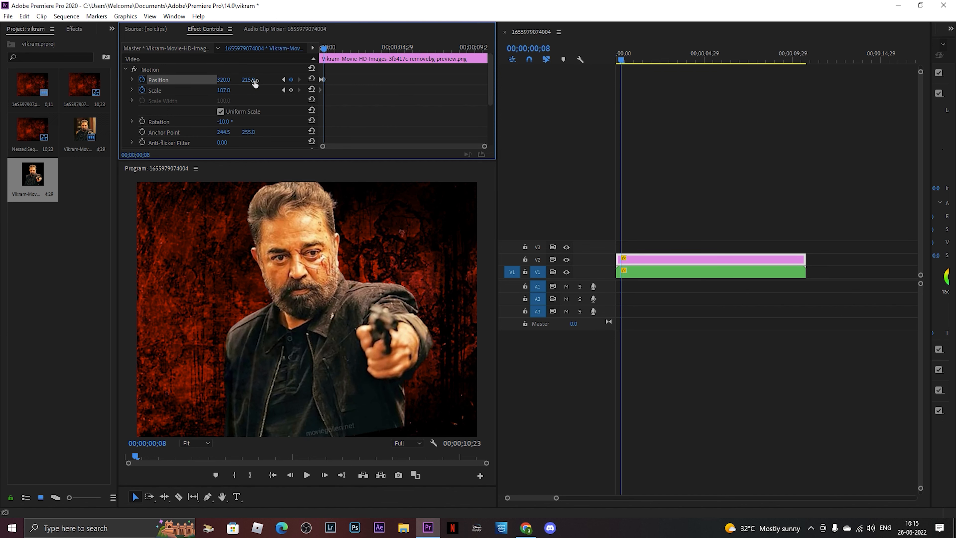
key("Right")
key("Right")
key("Right")
key("Right")
key("Right")
key("Right")
key("Right")
key("Right")
key("Right")
left_click_drag(249, 80, 281, 80)
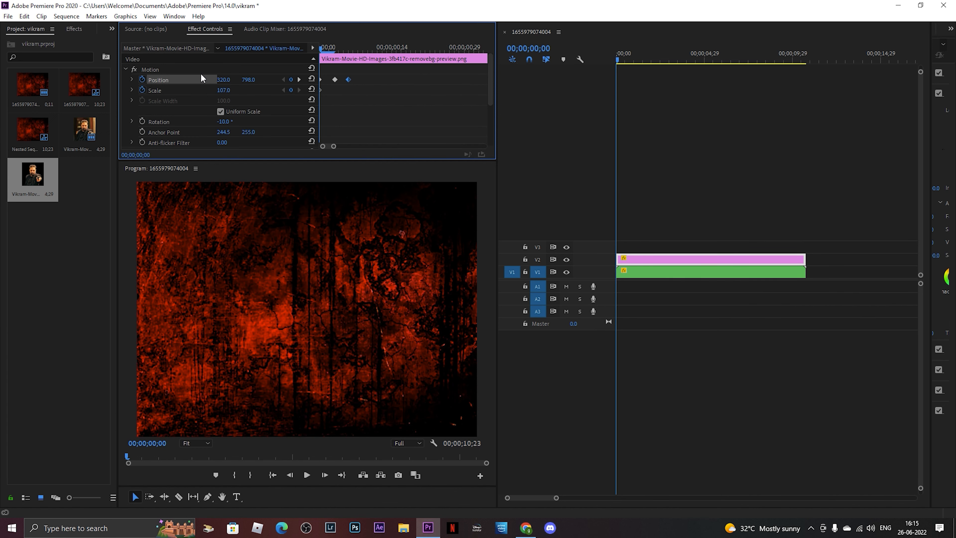
key("space")
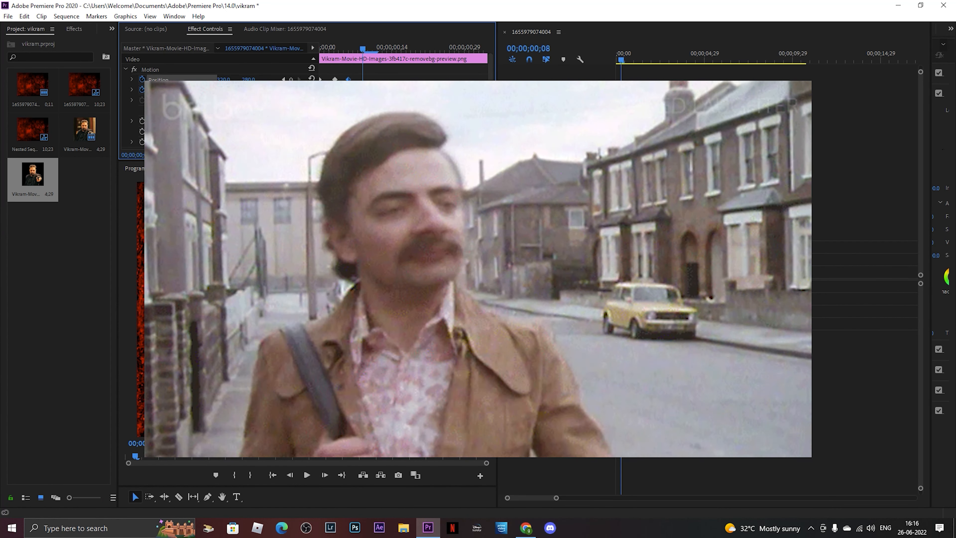
Step: Add a VIKRAM text graphic on V3 in the Impact font and extend it to the end of the clips below
left_click(689, 184)
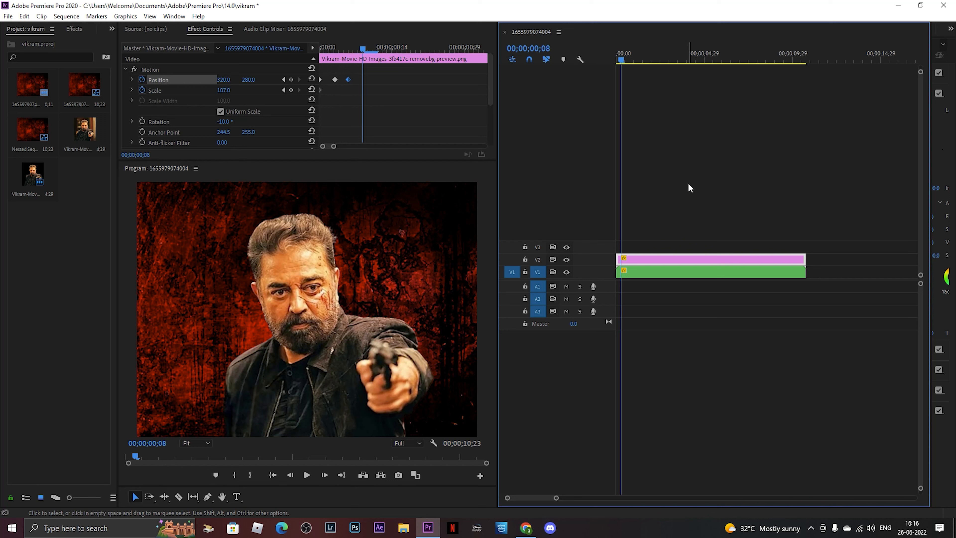
key("ctrl+t")
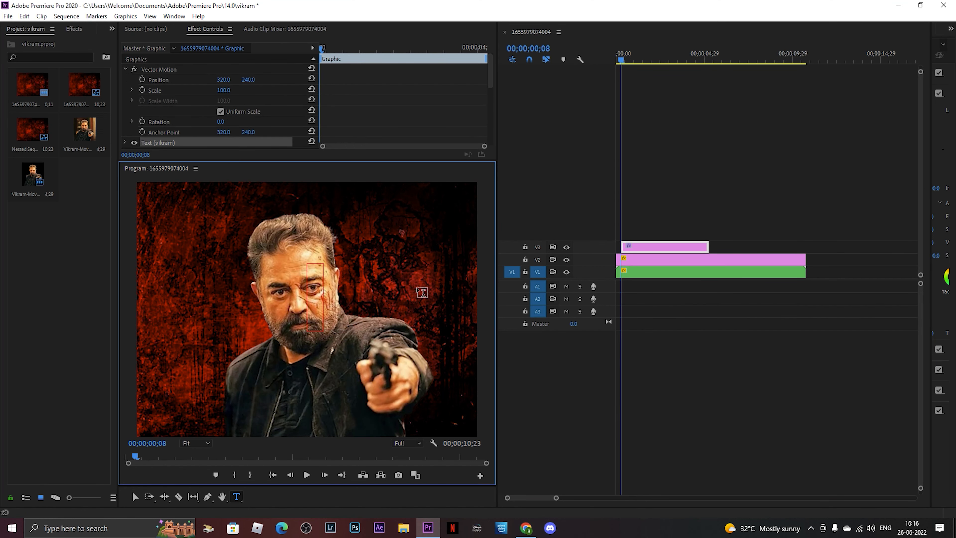
type("VIKRAM")
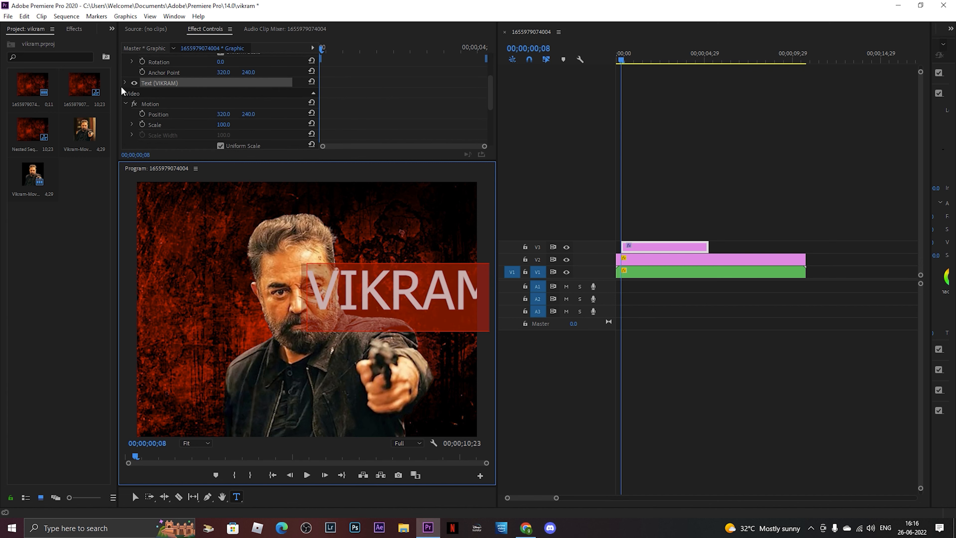
left_click(125, 82)
scroll(384, 122, "down", 3)
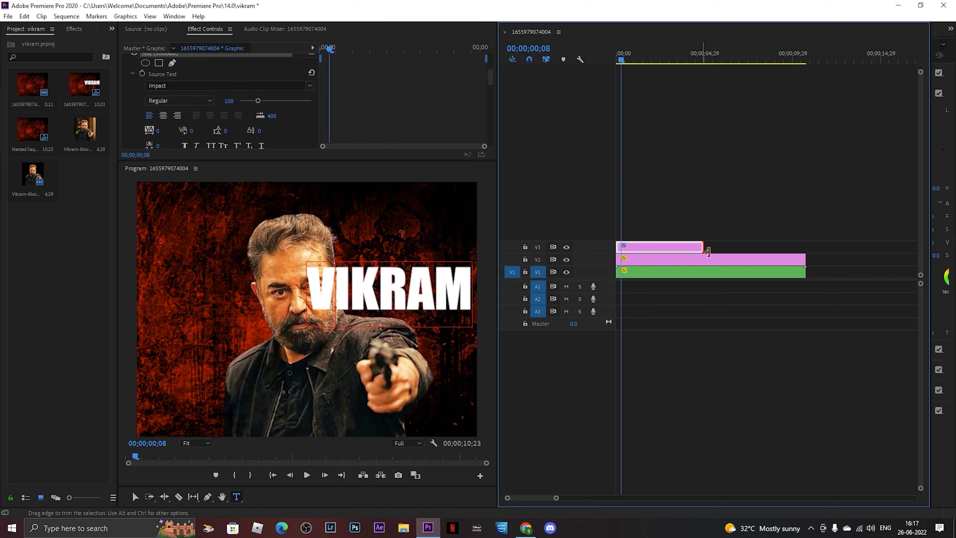
left_click_drag(707, 251, 805, 251)
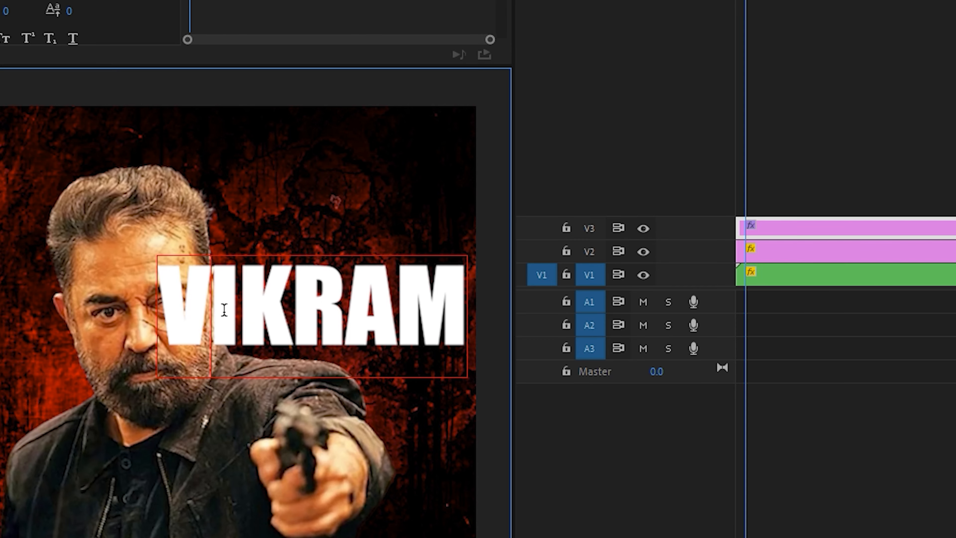
Step: Space the title's letters as V I K R A M and set its scale to 151, horizontal position to 21 and fill to red
key("Right")
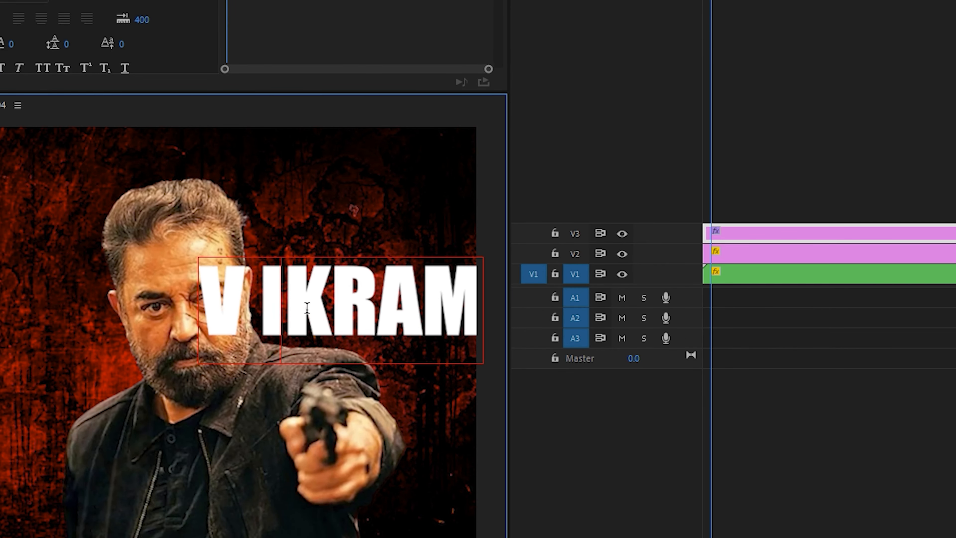
left_click_drag(222, 80, 112, 80)
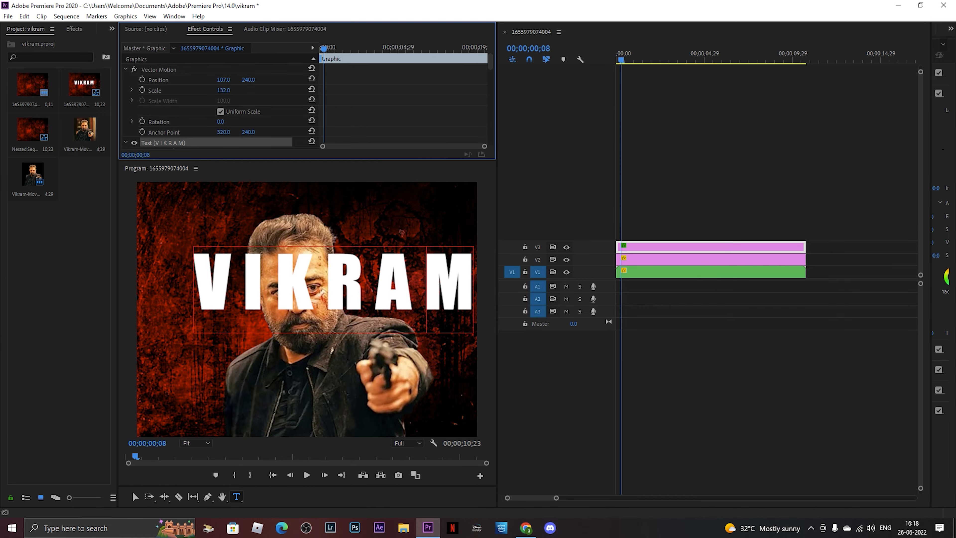
double_click(342, 268)
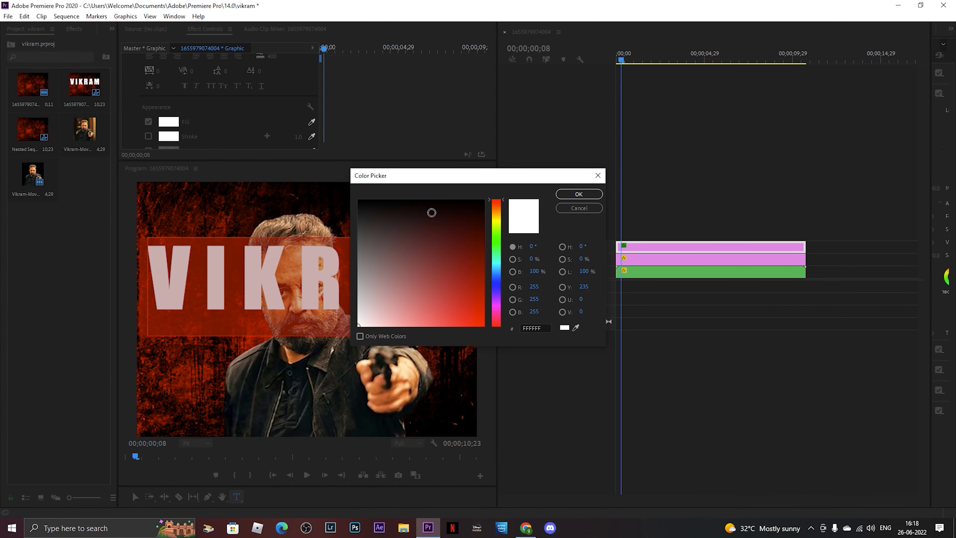
left_click(433, 274)
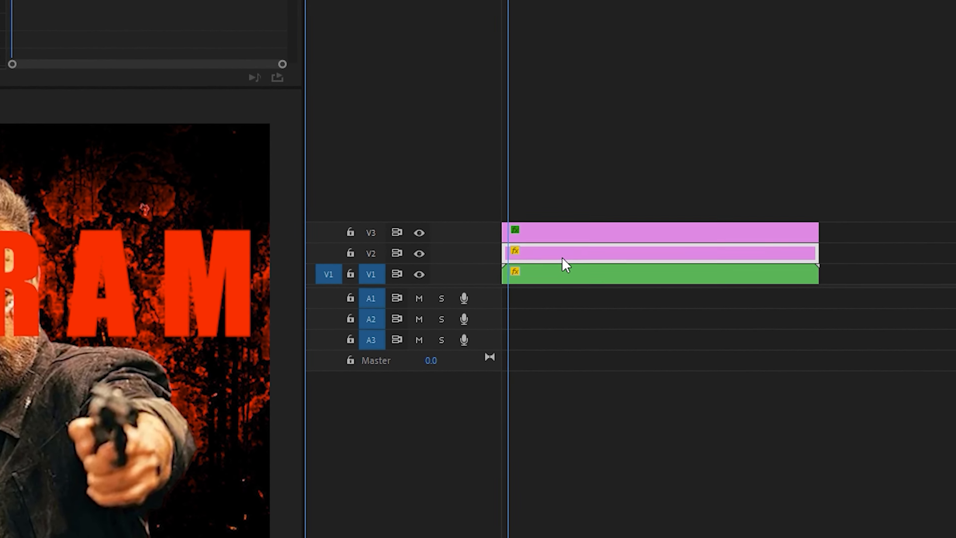
Step: Move the portrait clip from V2 up to a new V4 track so it sits in front of the title
left_click_drag(561, 265, 559, 211)
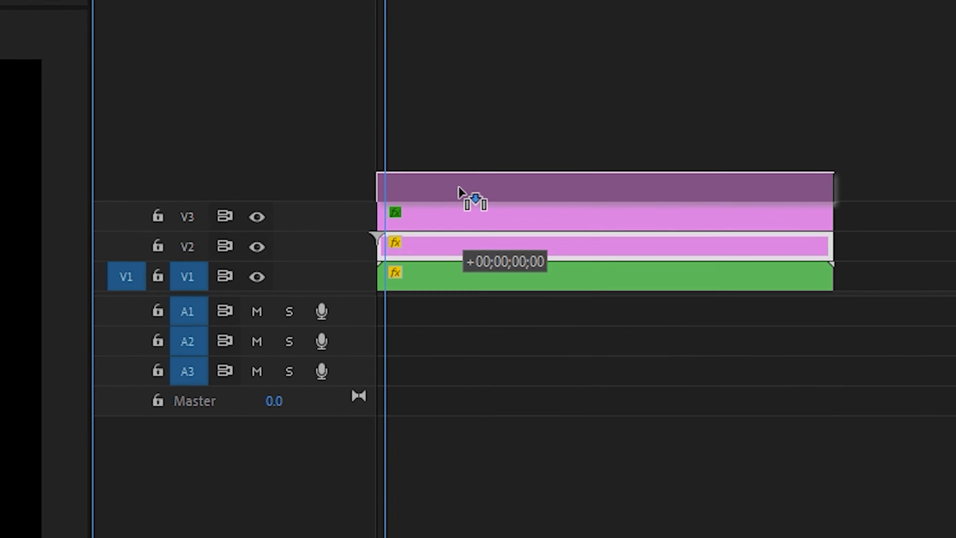
left_click_drag(459, 188, 459, 191)
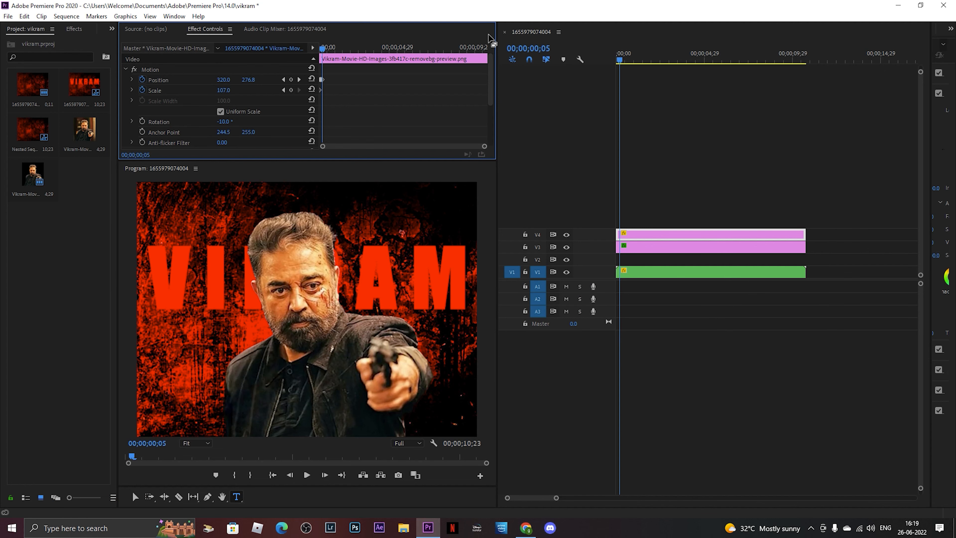
Step: Find the Basic 3D effect by searching for 3D and apply it to the VIKRAM title on V3
left_click(633, 248)
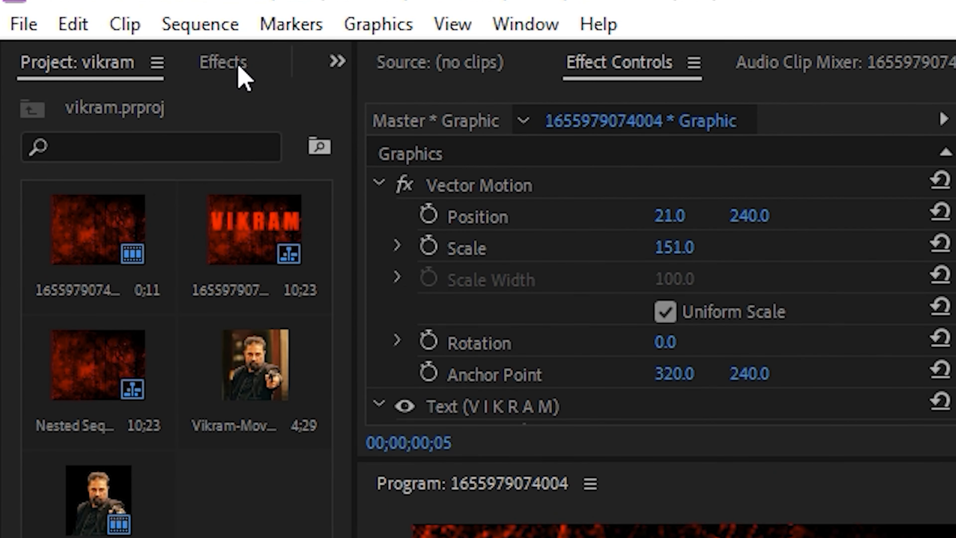
left_click(239, 68)
left_click(216, 110)
type("3D")
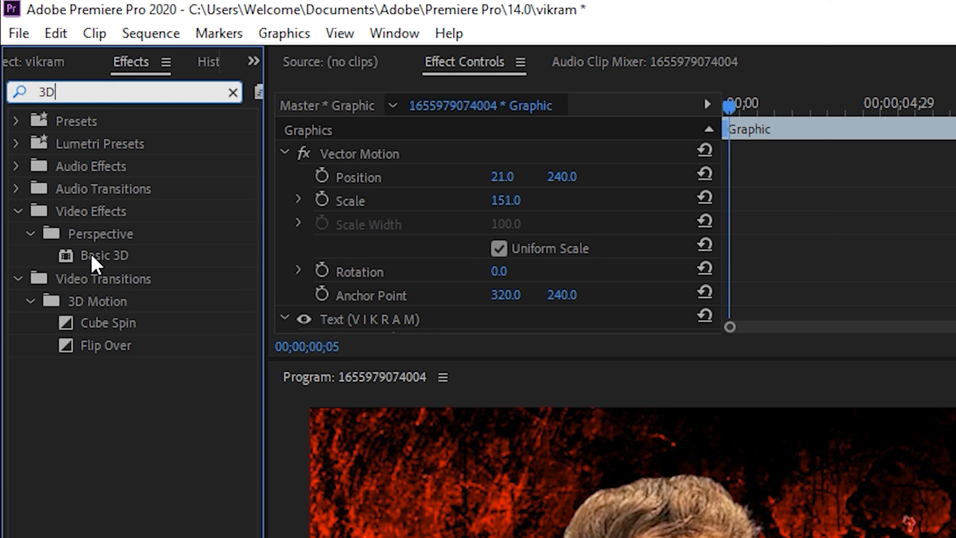
left_click_drag(97, 257, 326, 262)
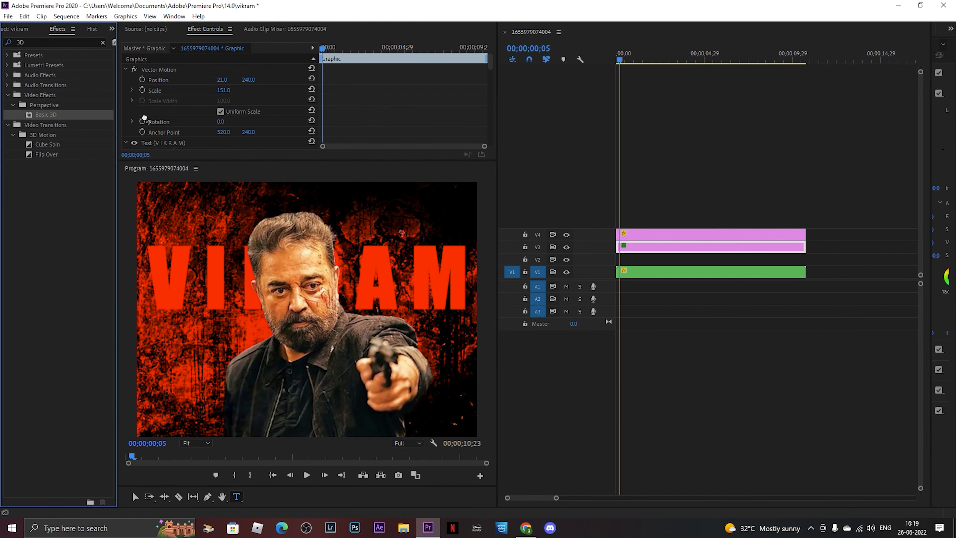
left_click_drag(500, 143, 673, 252)
Step: Adjust the Basic 3D swivel so the VIKRAM title turns slightly in perspective
scroll(399, 85, "down", 6)
scroll(399, 86, "up", 2)
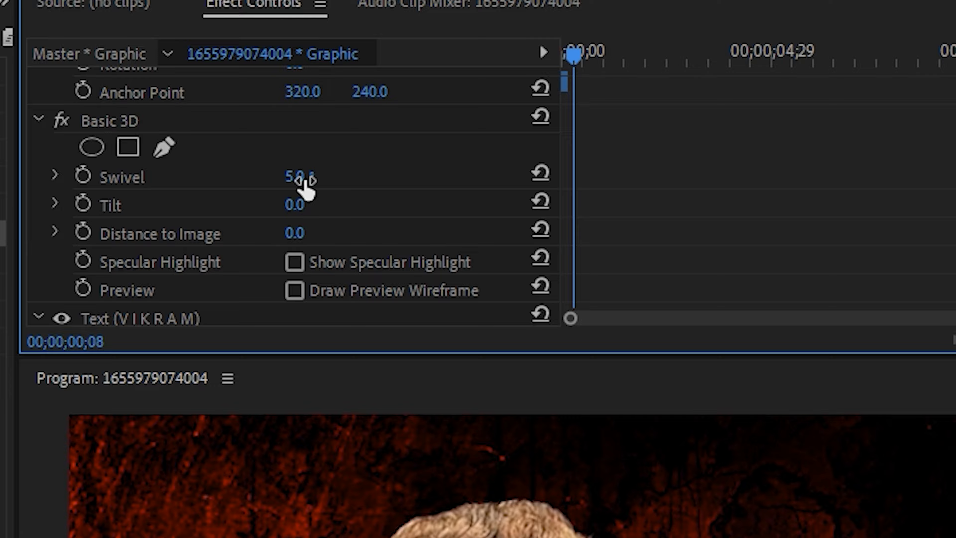
left_click_drag(304, 182, 295, 183)
left_click_drag(223, 94, 220, 93)
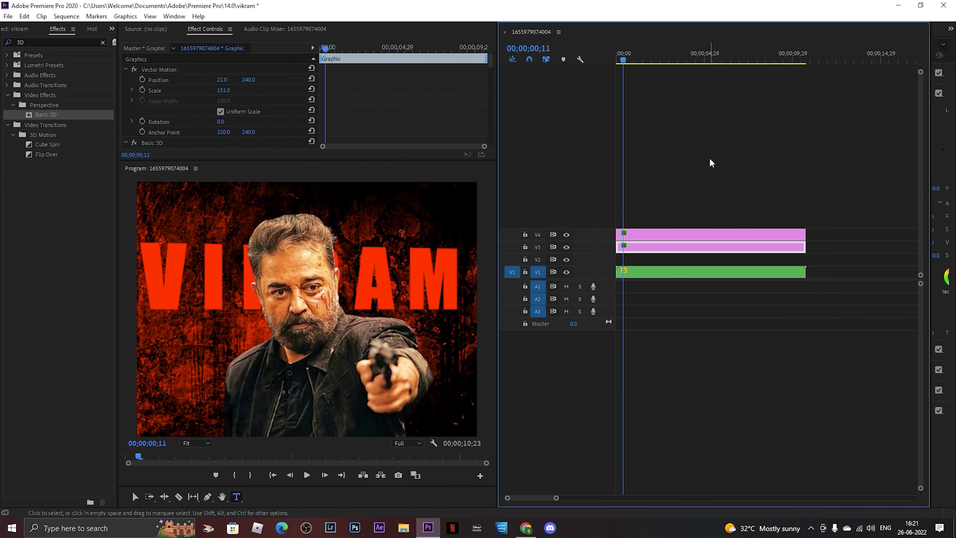
Step: Start scale and position keyframes for the title at the first frame, with its horizontal position at -702
key("Home")
left_click(142, 90)
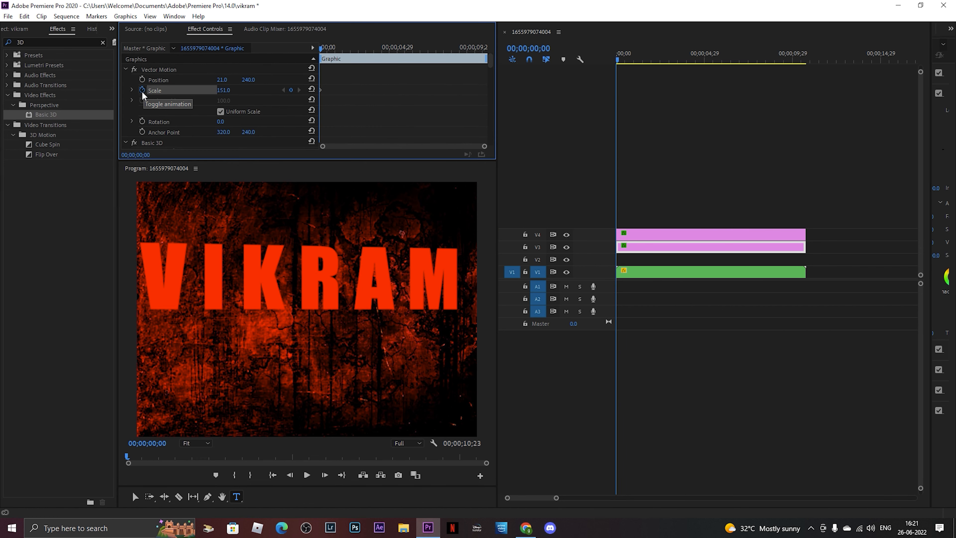
left_click(142, 79)
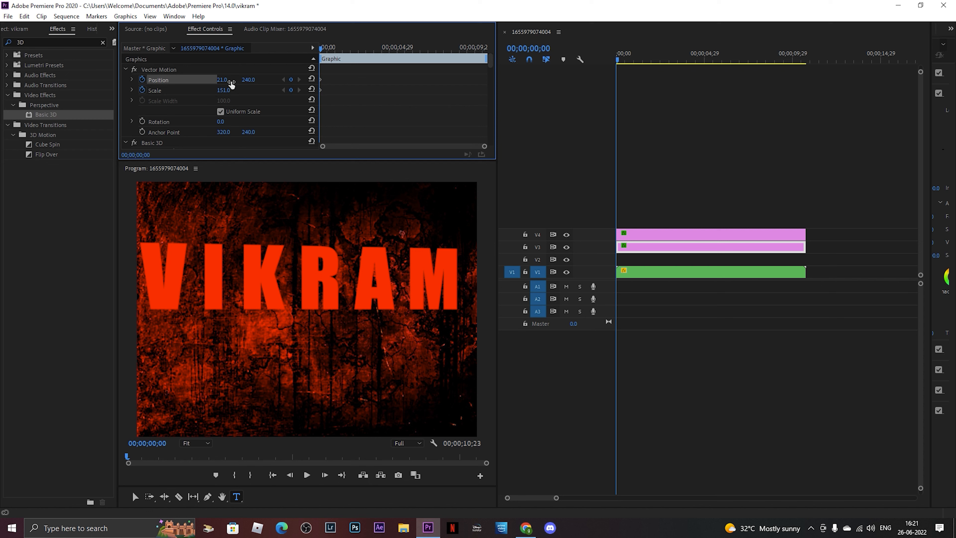
left_click_drag(222, 80, 7, 80)
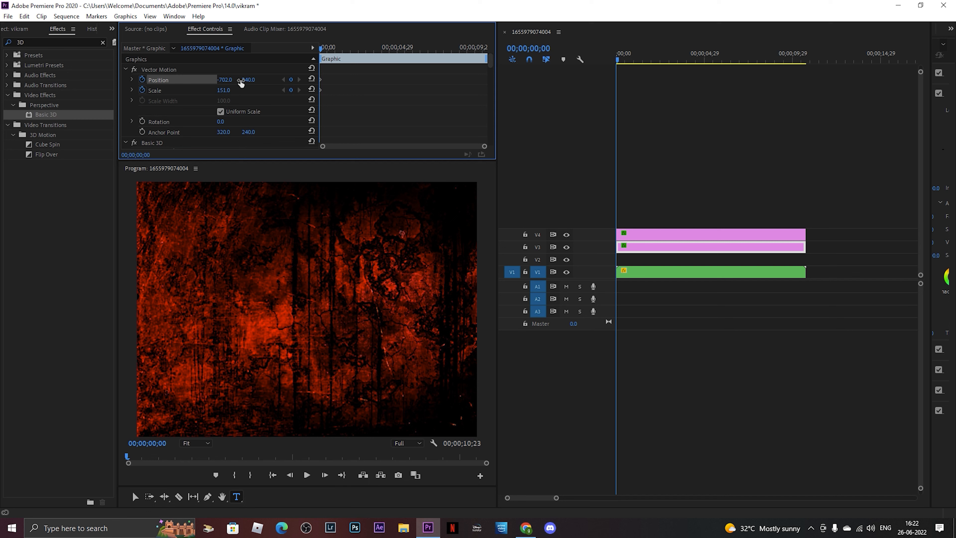
Step: Keyframe the title's horizontal position at 123 several frames after the start and play back the slide-in
key("Right")
key("Right")
key("Right")
key("Right")
key("Right")
key("Right")
key("Right")
key("Right")
key("Right")
key("Right")
key("Right")
mouse_move(225, 80)
left_mouse_down()
mouse_move(596, 80)
mouse_move(233, 81)
left_mouse_up()
key("Right")
key("Right")
key("Right")
key("Right")
key("Right")
key("Right")
key("Right")
key("Right")
key("Right")
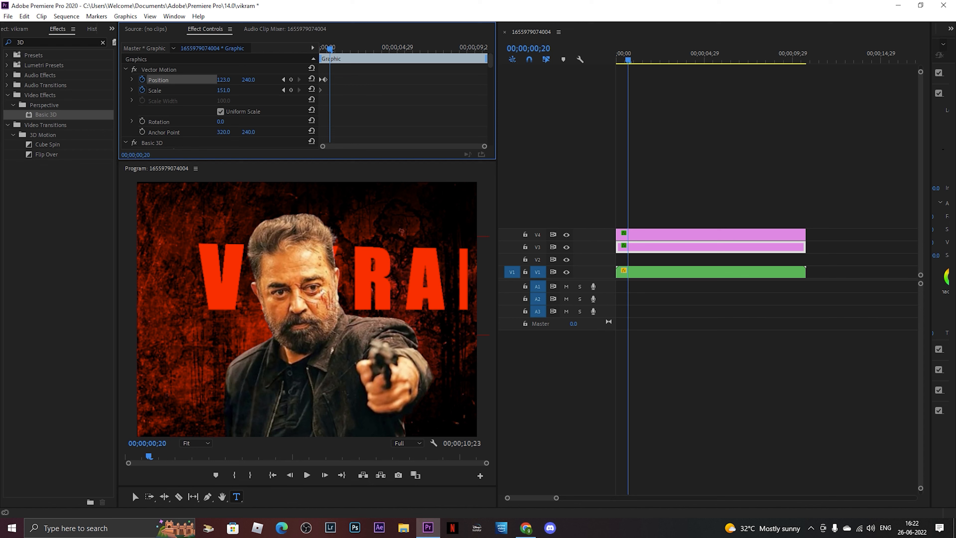
key("space")
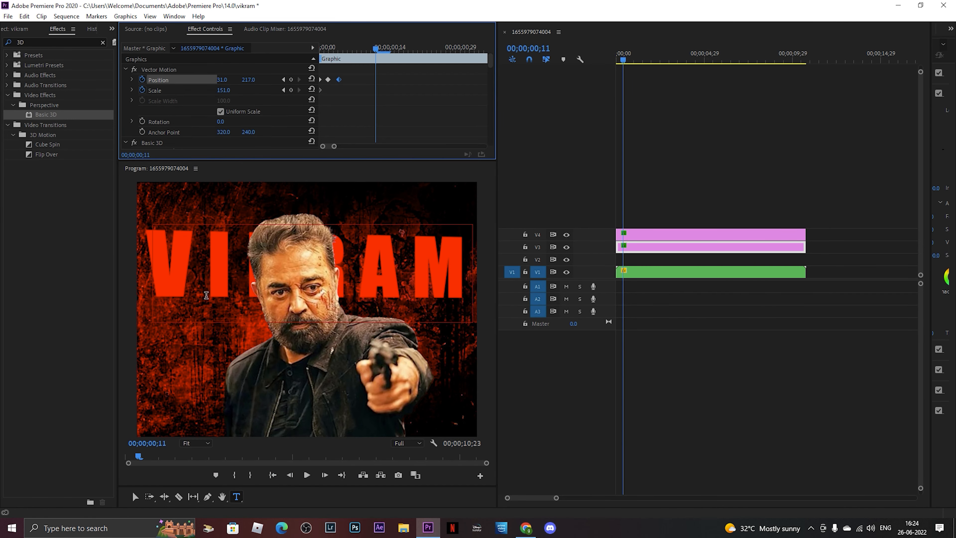
Step: Add a new AGENT text graphic on V5 above the portrait, spanning the same length as the clips below
left_click(708, 200)
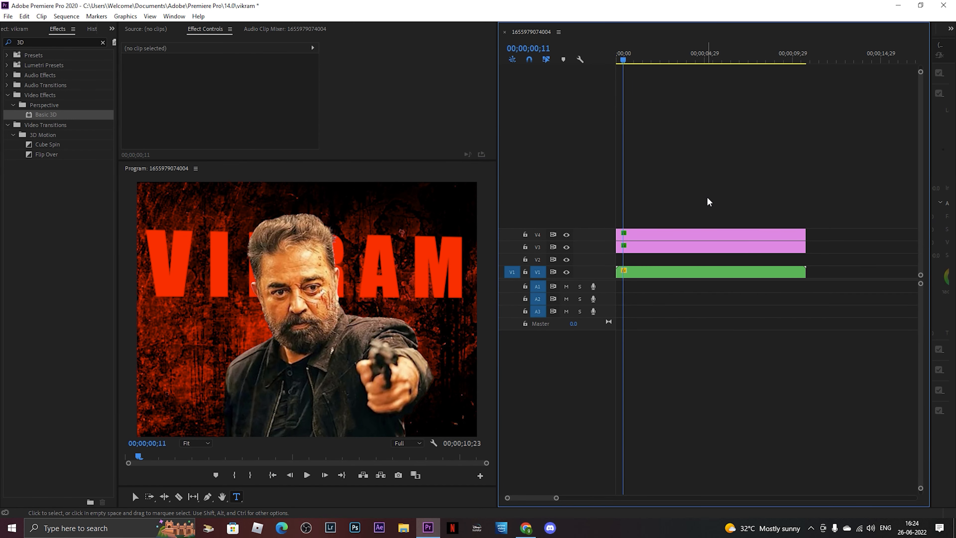
key("ctrl+t")
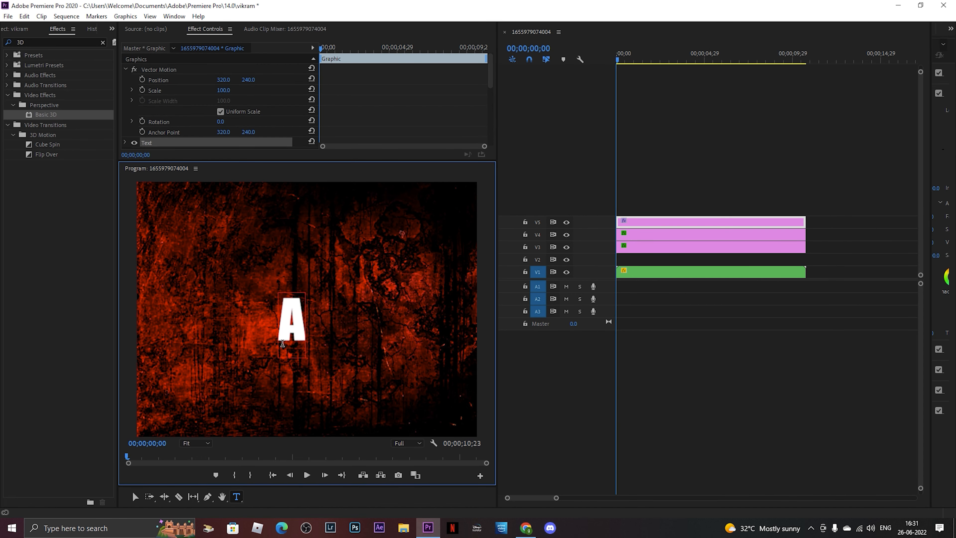
type("GE")
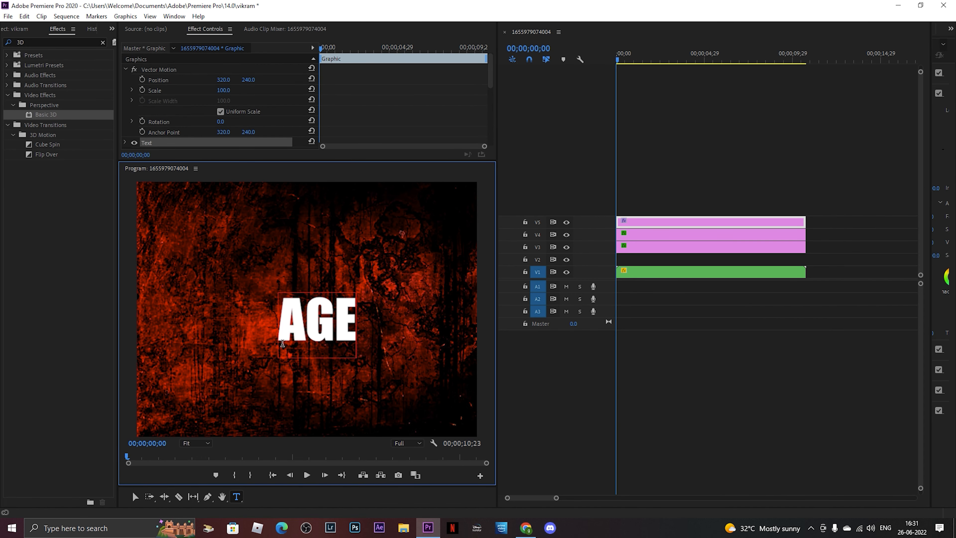
type("NT")
Step: Shorten the AGENT text to the letter A and turn on Source Text keyframing at the first frame
scroll(168, 113, "down", 1)
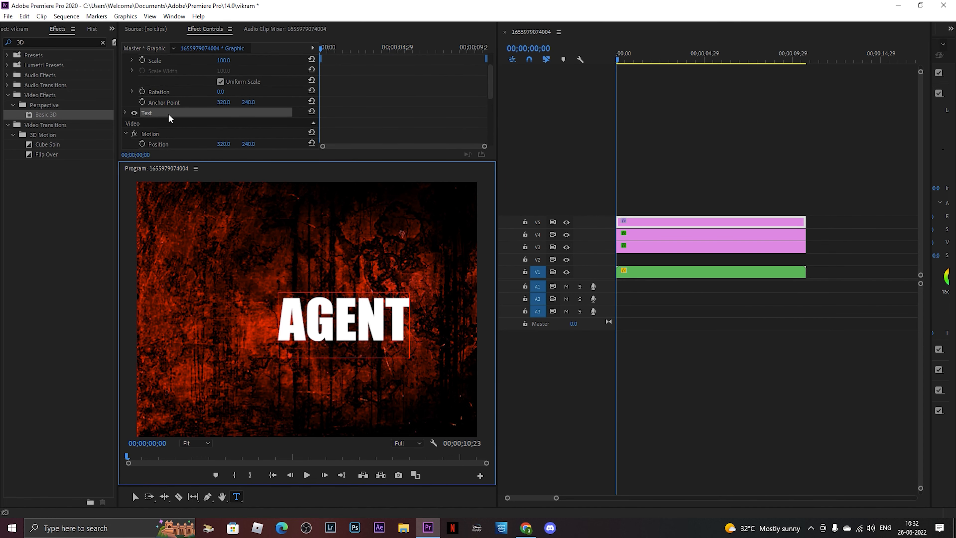
left_click(126, 112)
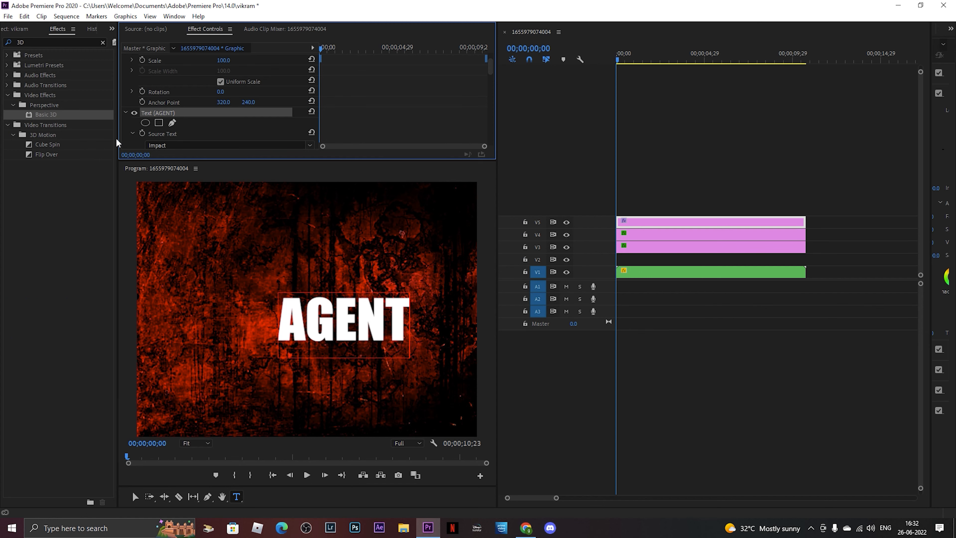
left_click(400, 320)
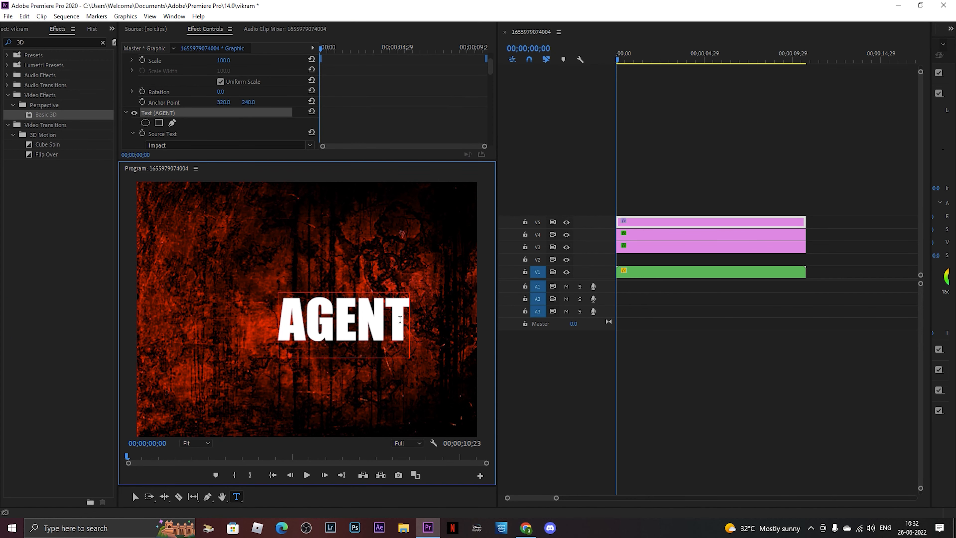
key("BackSpace")
key("BackSpace")
key("BackSpace")
key("BackSpace")
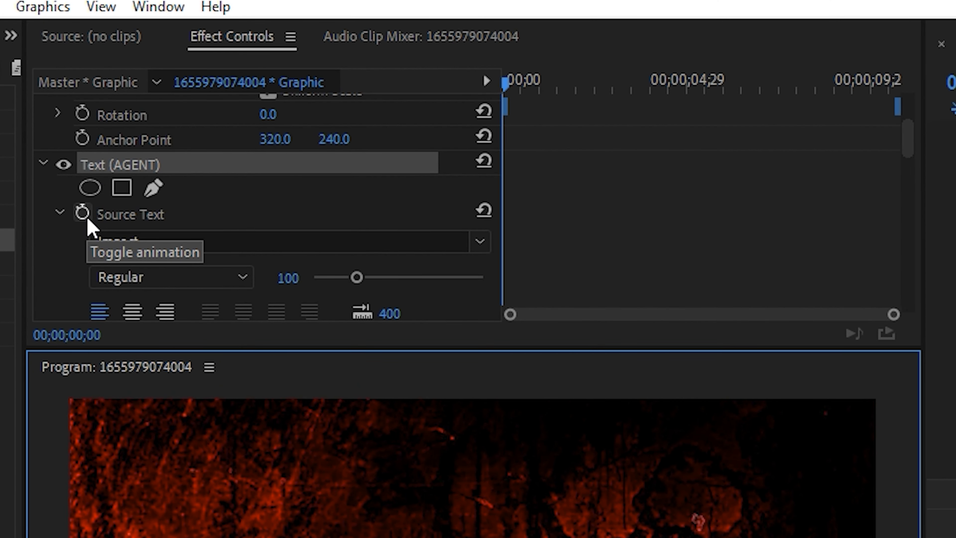
left_click(87, 218)
Step: Add a Source Text keyframe at 00;00;00;11 with the text AG
left_click_drag(506, 80, 516, 78)
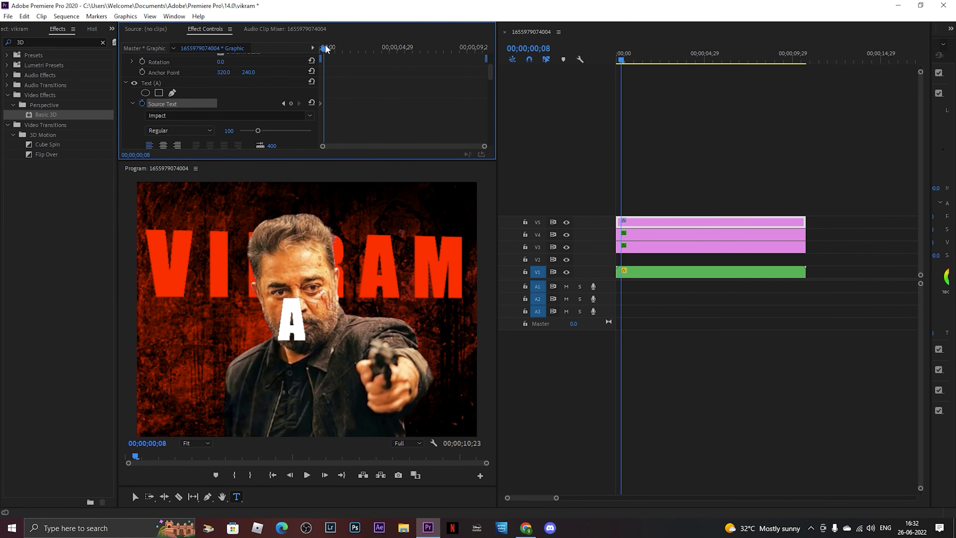
left_click_drag(325, 45, 327, 46)
left_click(308, 322)
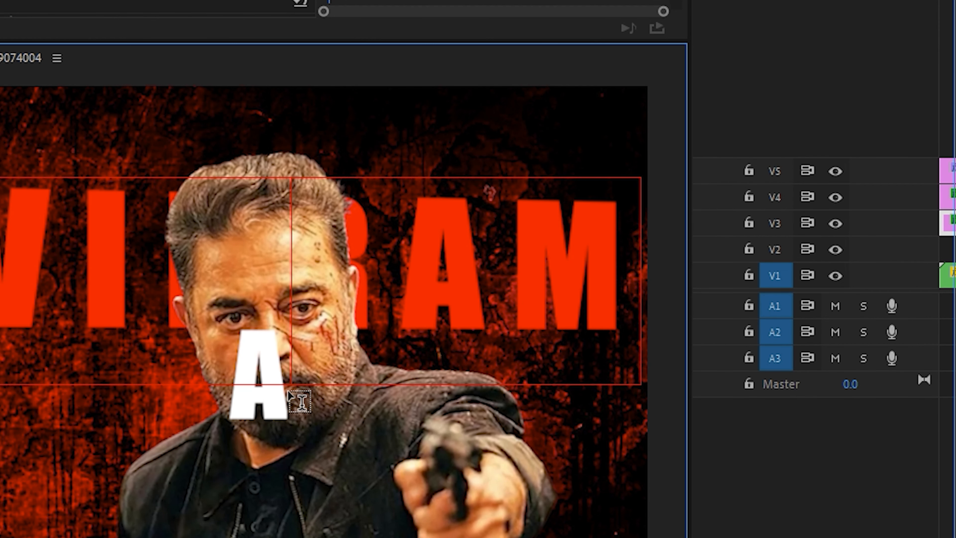
left_click(283, 397)
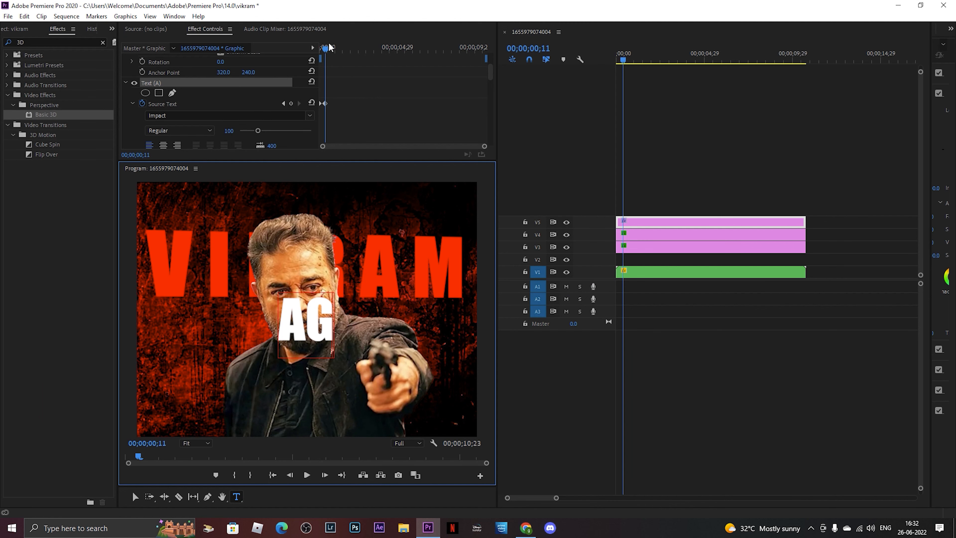
Step: Add further Source Text keyframes that complete the word letter by letter, reaching AGENT at 00;00;01;11
left_click_drag(593, 20, 610, 20)
left_click(331, 324)
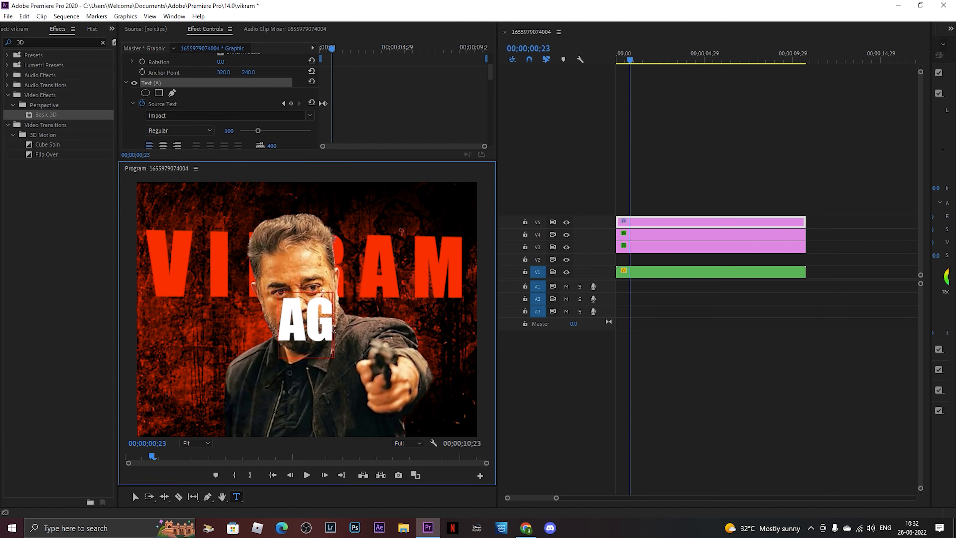
type("EN")
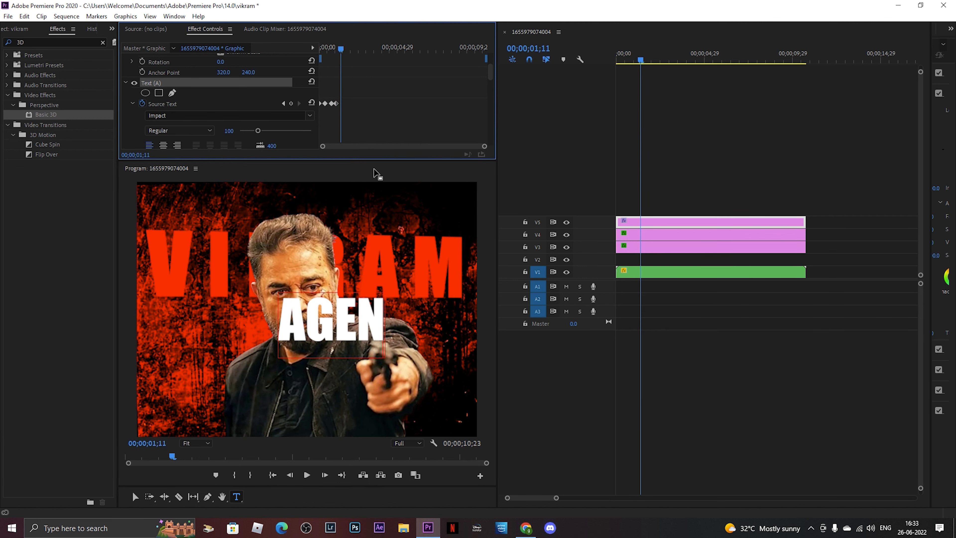
left_click(388, 318)
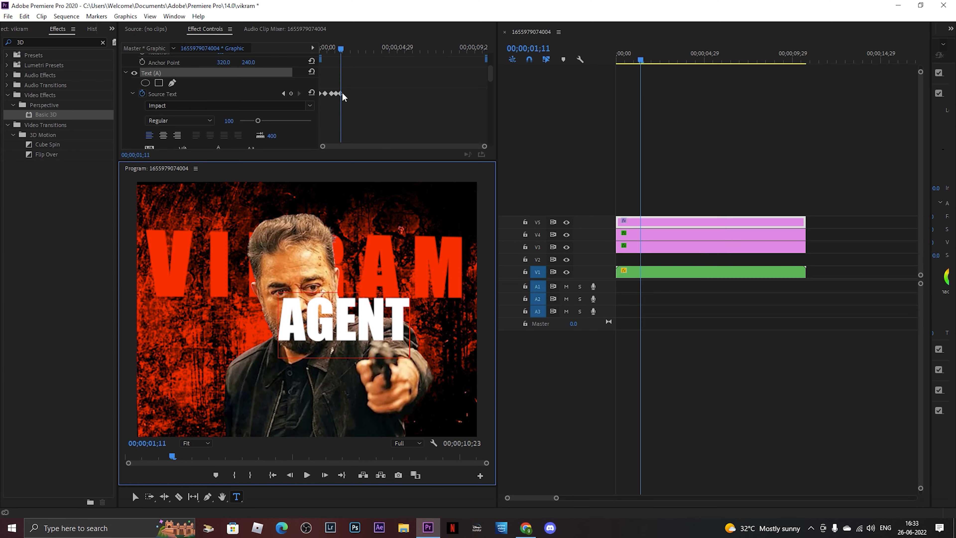
Step: Go to 00;00;02;08 and reposition the AGENT text at the lower left of the frame, beside the portrait's shoulder
left_click_drag(340, 48, 357, 49)
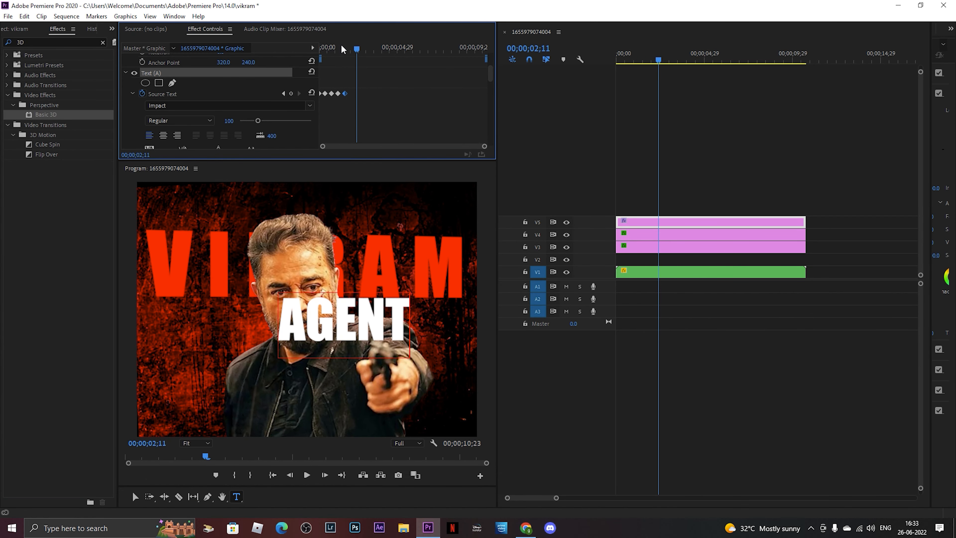
key("Left")
key("Left")
key("Left")
double_click(356, 334)
scroll(386, 118, "up", 3)
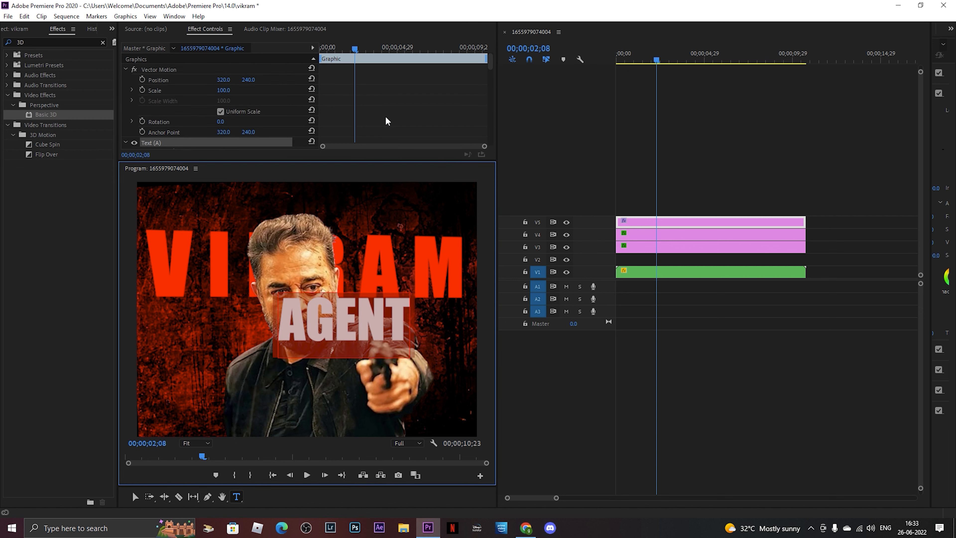
left_click_drag(225, 80, 100, 81)
left_click_drag(491, 48, 366, 141)
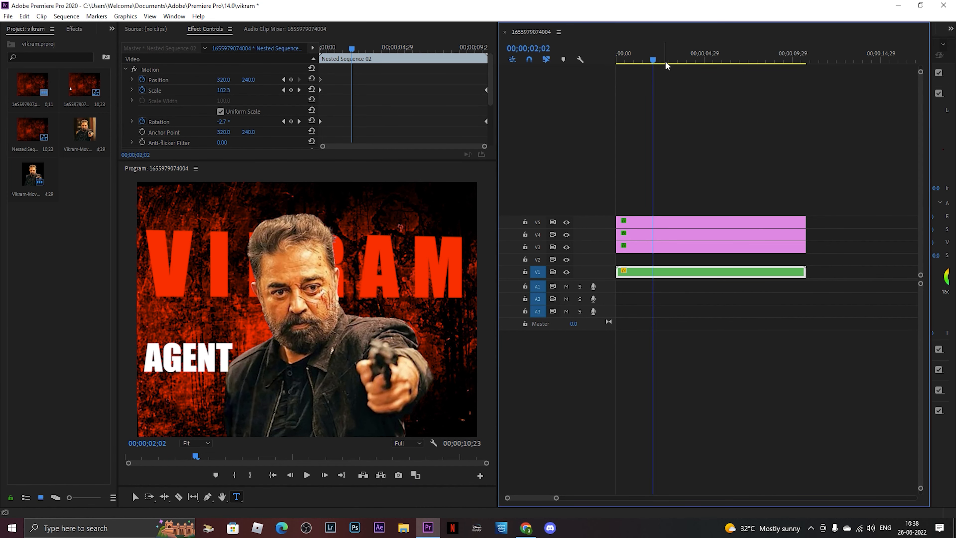
Step: Apply the B - LIGHTING SHAKE and A - GENTLE SHAKE presets to the portrait clip on V4 and play back from the start
left_click(79, 29)
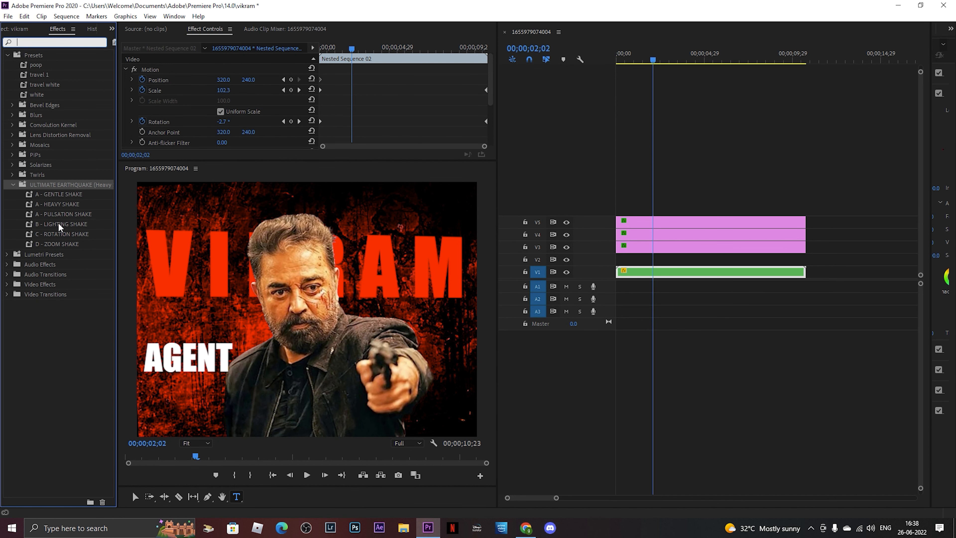
left_click_drag(59, 222, 663, 234)
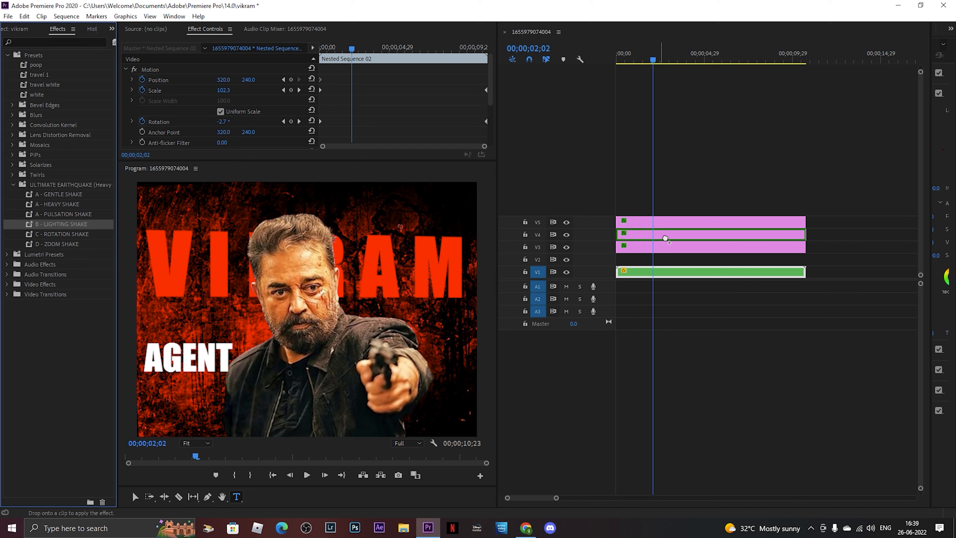
left_click_drag(58, 196, 647, 255)
key("Home")
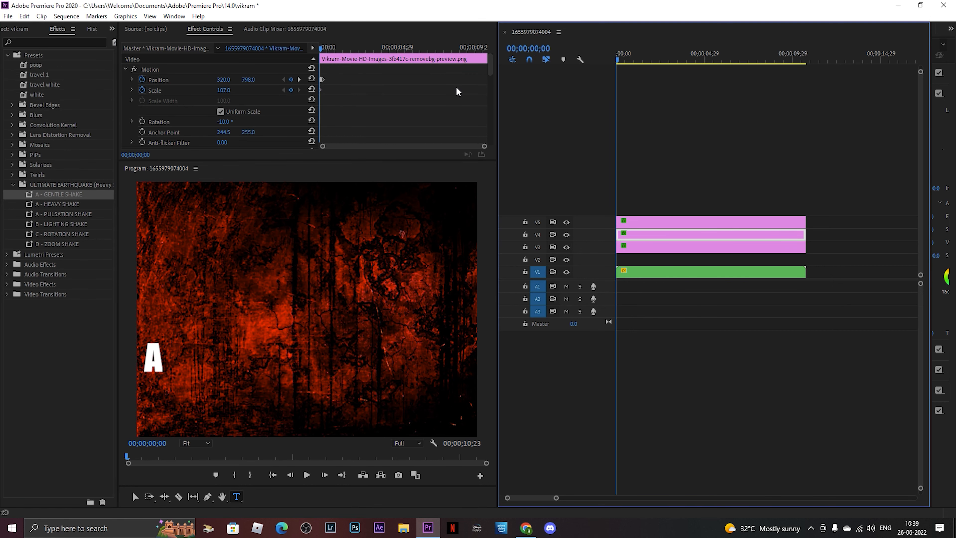
key("space")
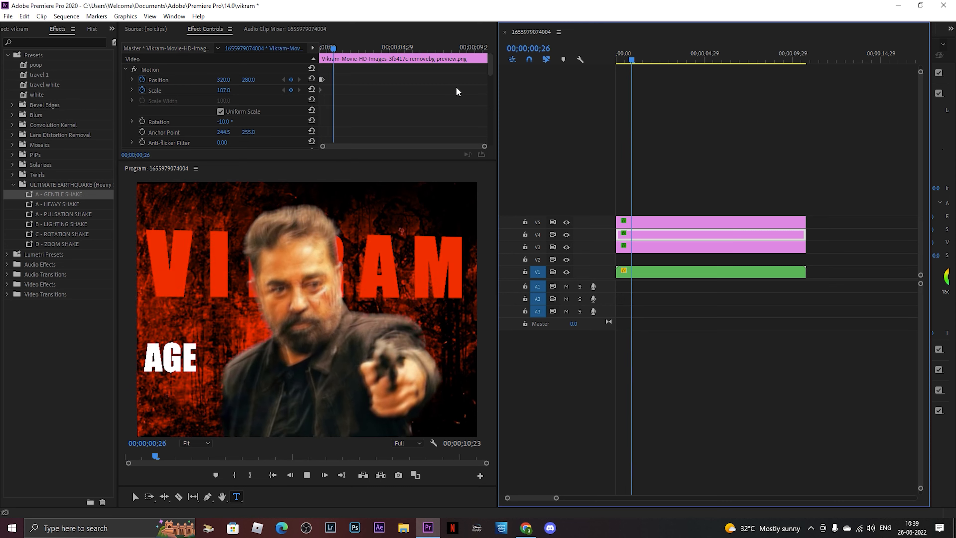